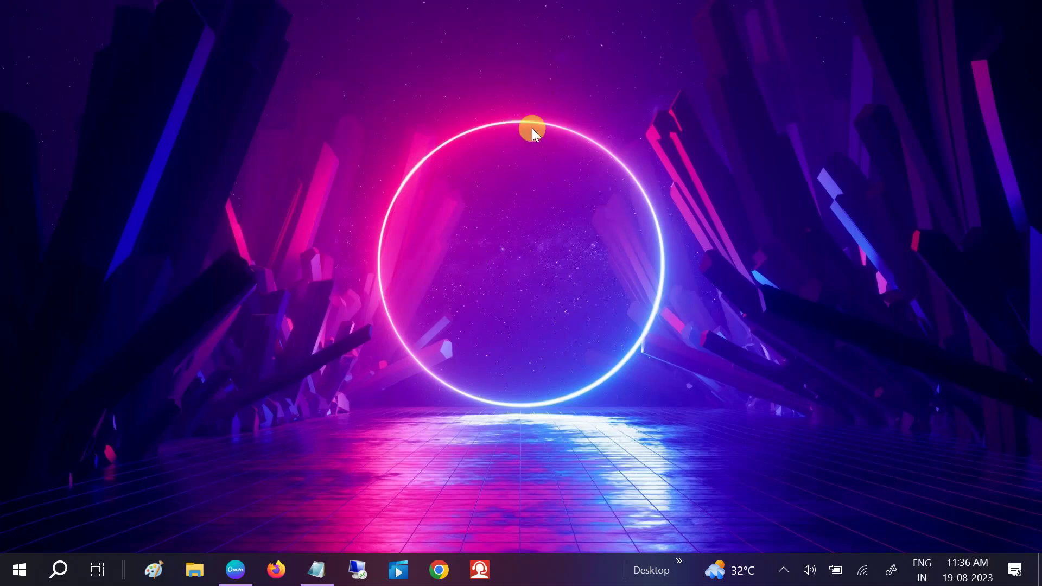
- Open Advanced display settings from the desktop's Display settings, showing the 60.020 Hz internal display
right_click(576, 113)
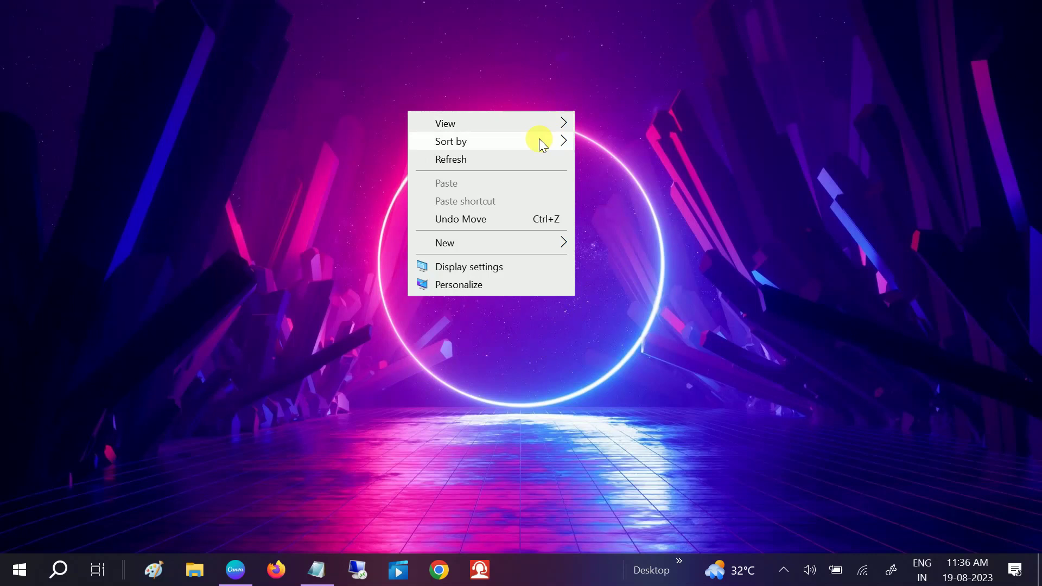
left_click(472, 267)
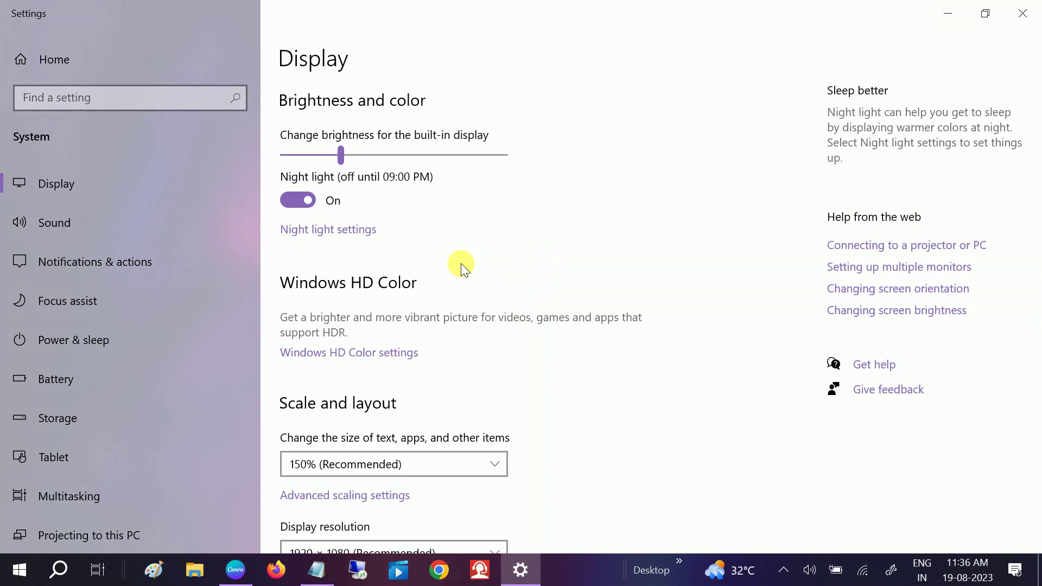
scroll(460, 263, "down", 5)
scroll(462, 266, "down", 3)
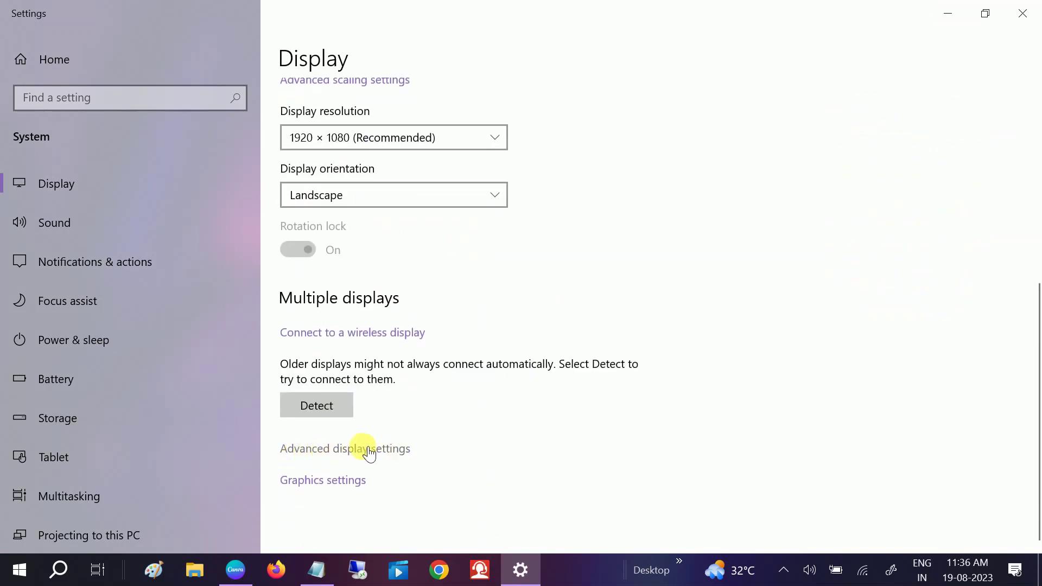
left_click(368, 449)
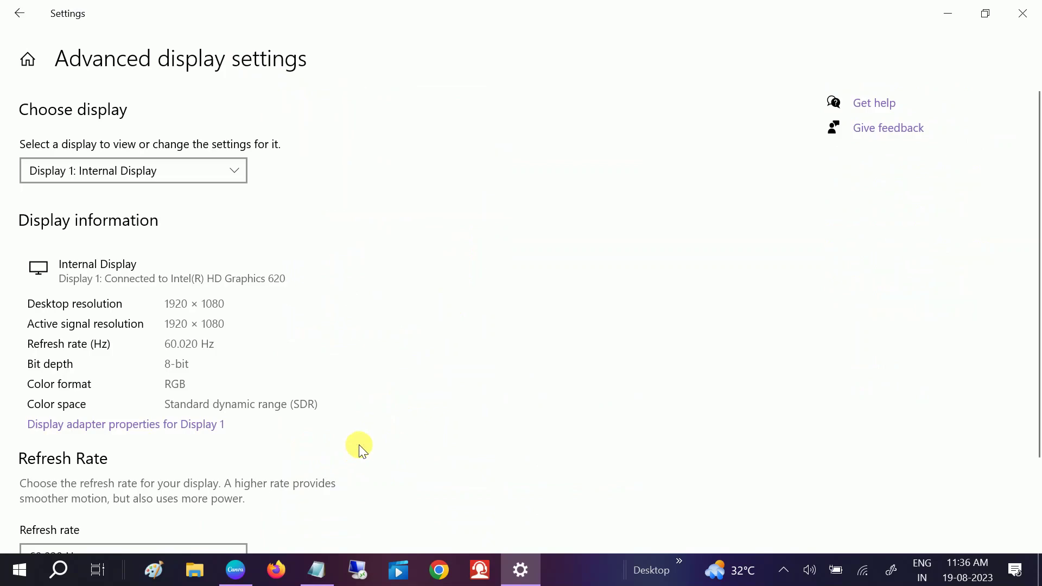
scroll(378, 370, "down", 2)
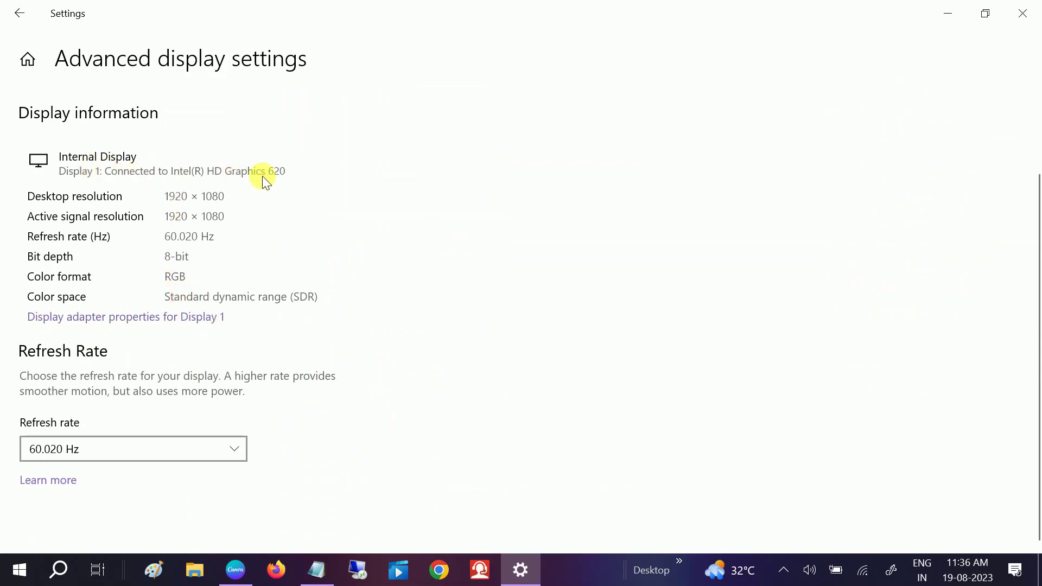
- Open the Intel HD Graphics 620 adapter properties and move the dialog aside
left_click(174, 315)
mouse_move(268, 27)
left_mouse_down()
mouse_move(399, 61)
mouse_move(489, 44)
left_mouse_up()
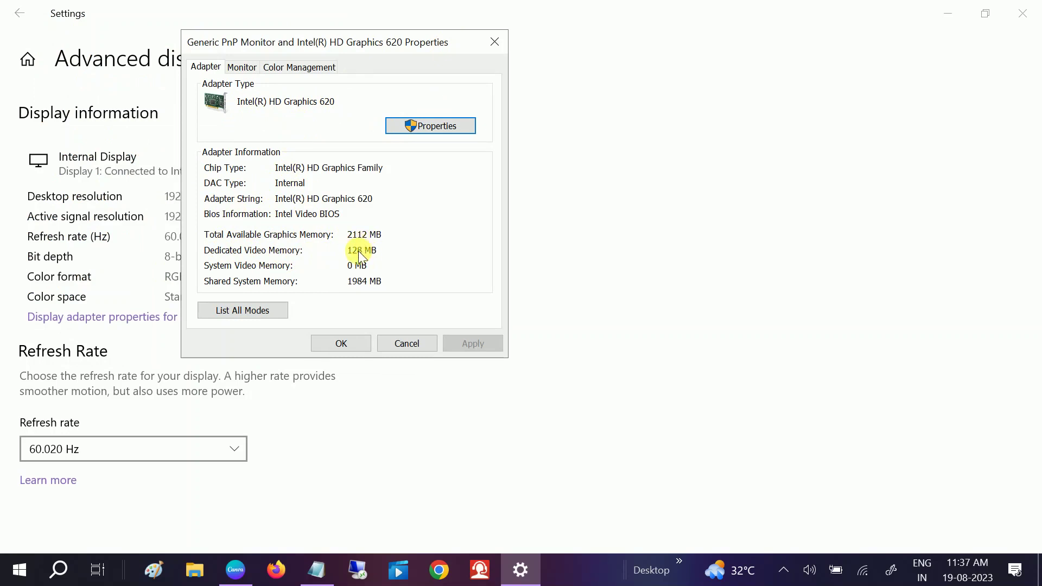
- Highlight the 1GB = 128MB line, larger memory sizes and registry path in the Notepad notes
left_click(316, 577)
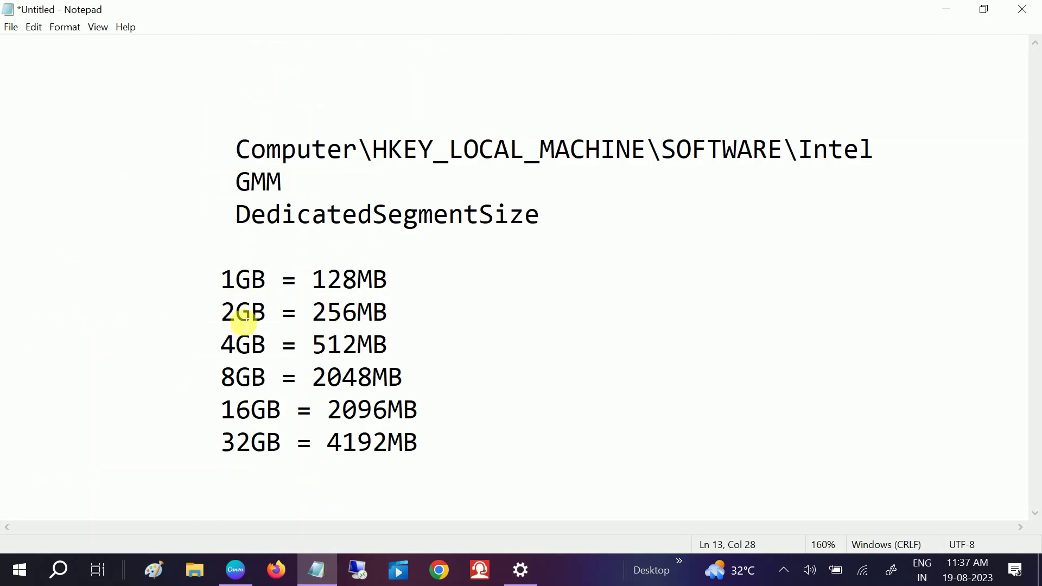
left_click_drag(224, 281, 395, 288)
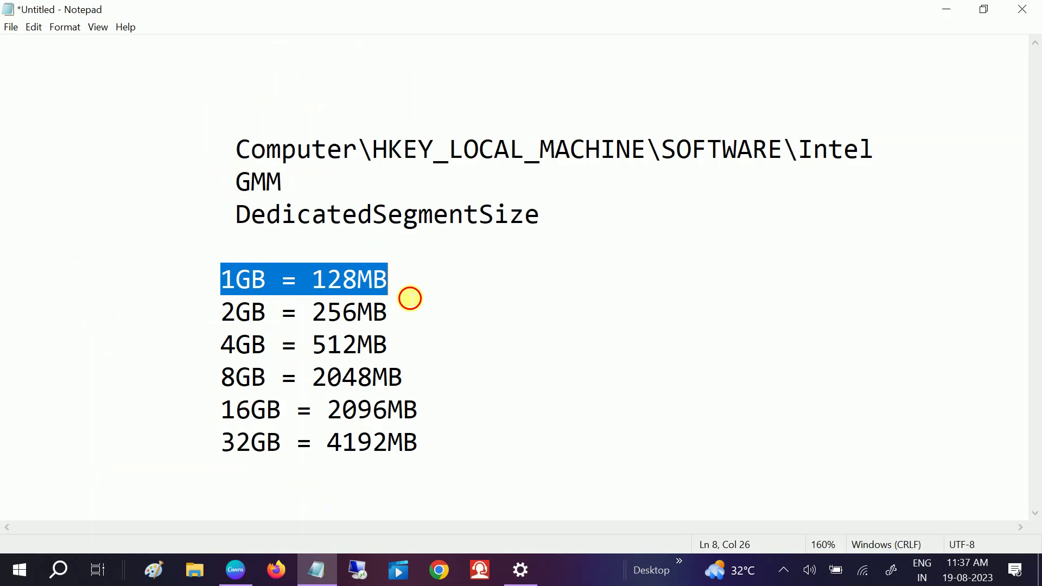
left_click(410, 298)
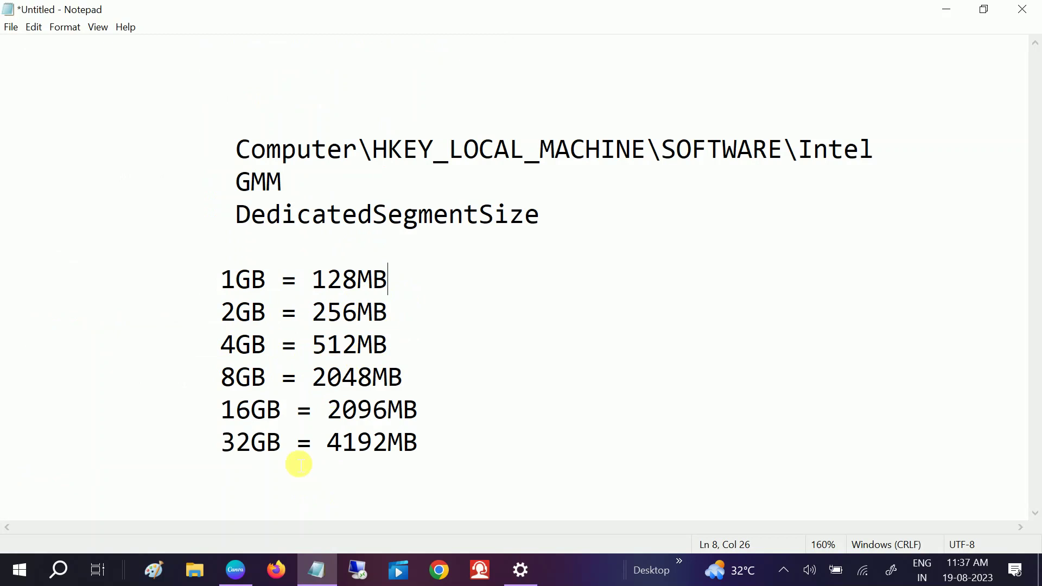
mouse_move(421, 455)
left_mouse_down()
mouse_move(256, 332)
mouse_move(232, 279)
left_mouse_up()
left_click(206, 279)
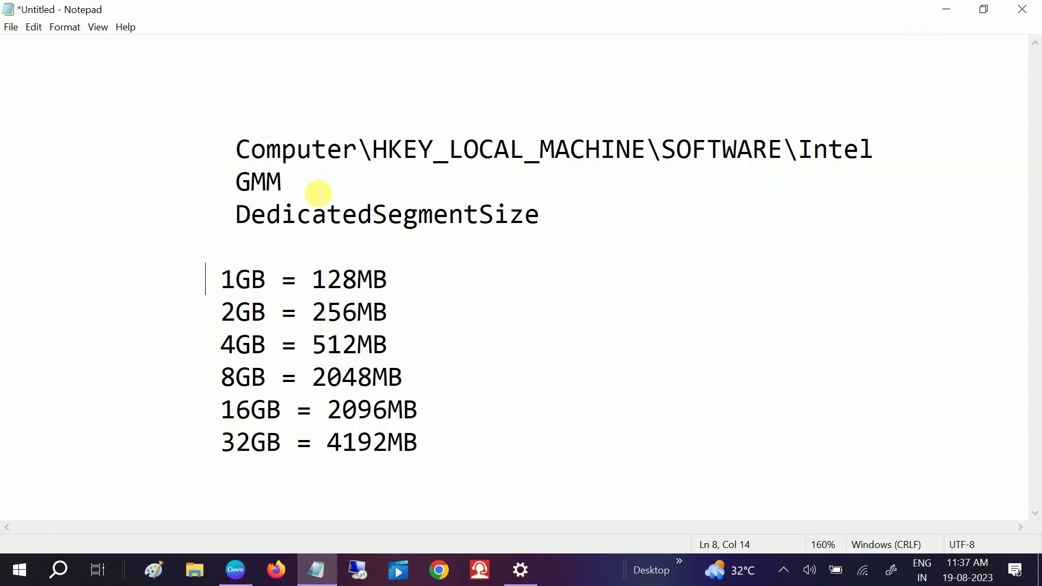
left_click_drag(251, 149, 525, 150)
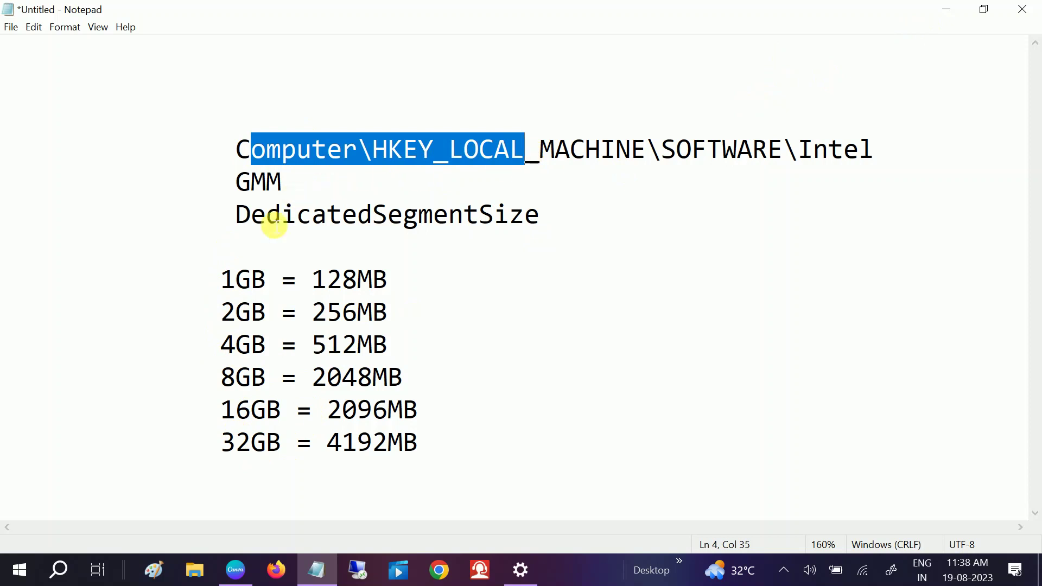
left_click(949, 8)
- Close the adapter properties and Settings, then search 'regis' to launch Registry Editor
left_click(495, 44)
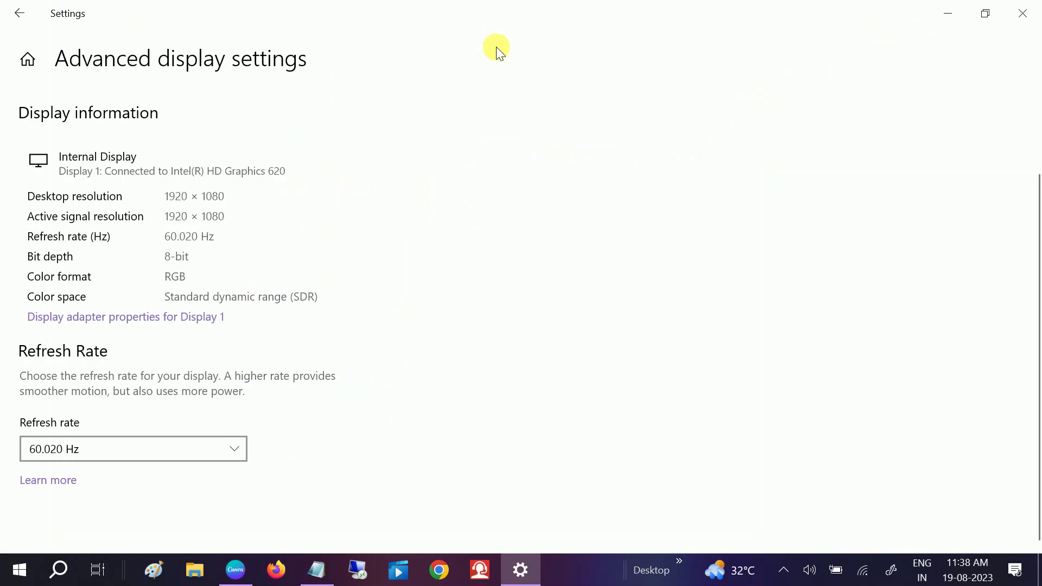
left_click(1023, 13)
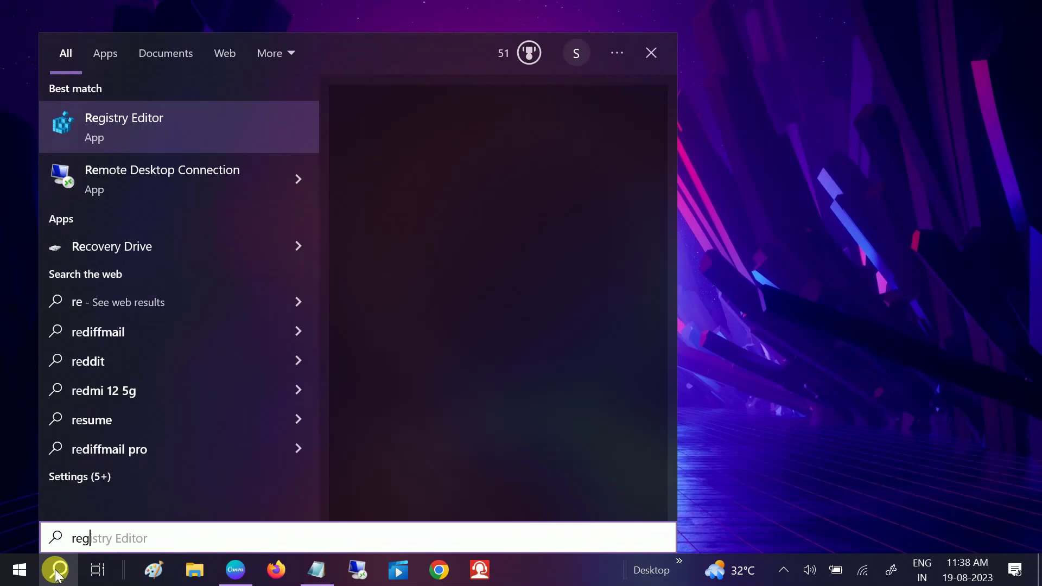
type("is")
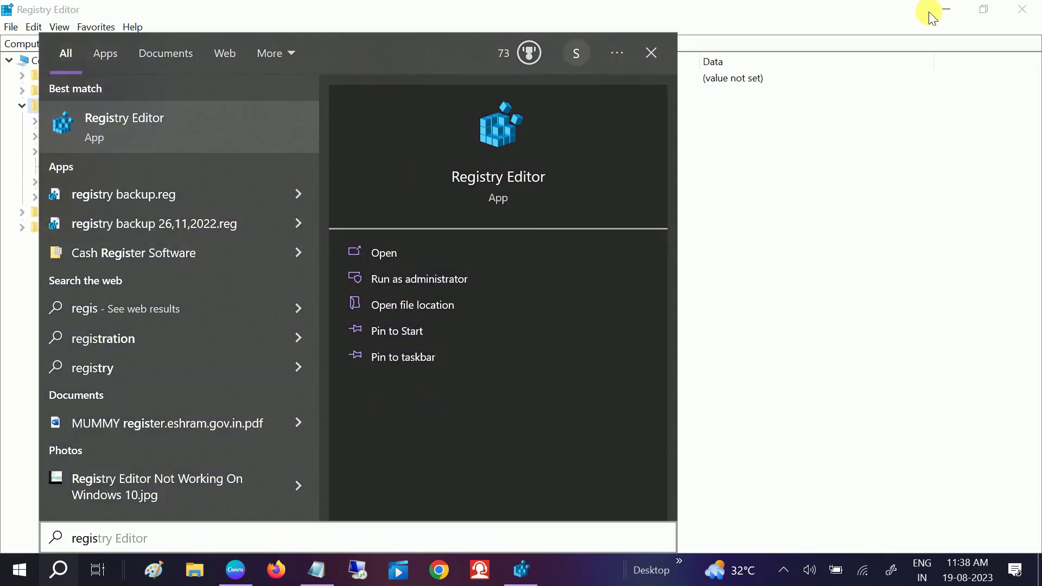
left_click(914, 16)
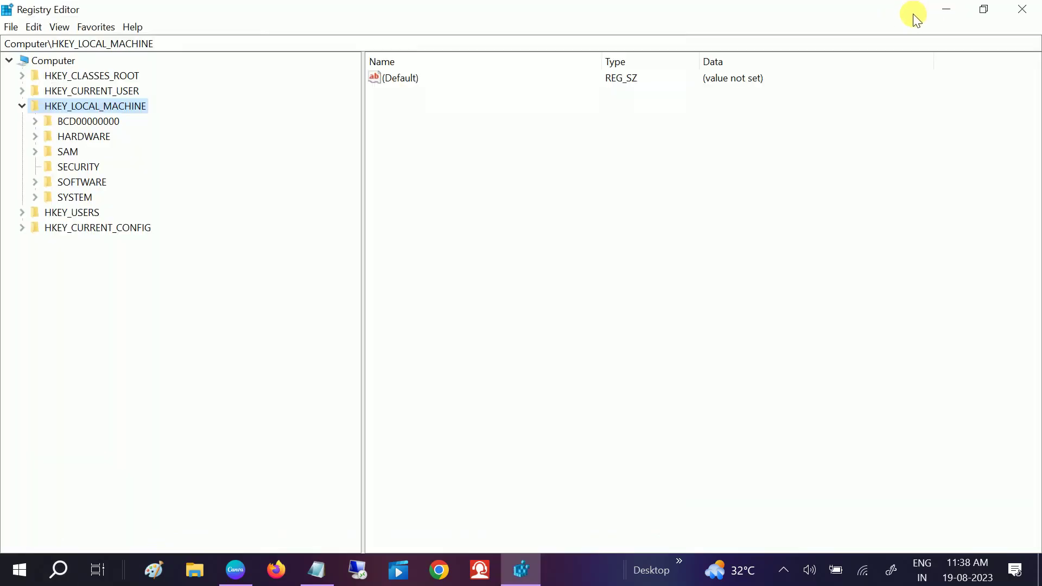
- Expand HKEY_LOCAL_MACHINE\SOFTWARE and open the Intel key to reveal its subkeys
left_click(24, 107)
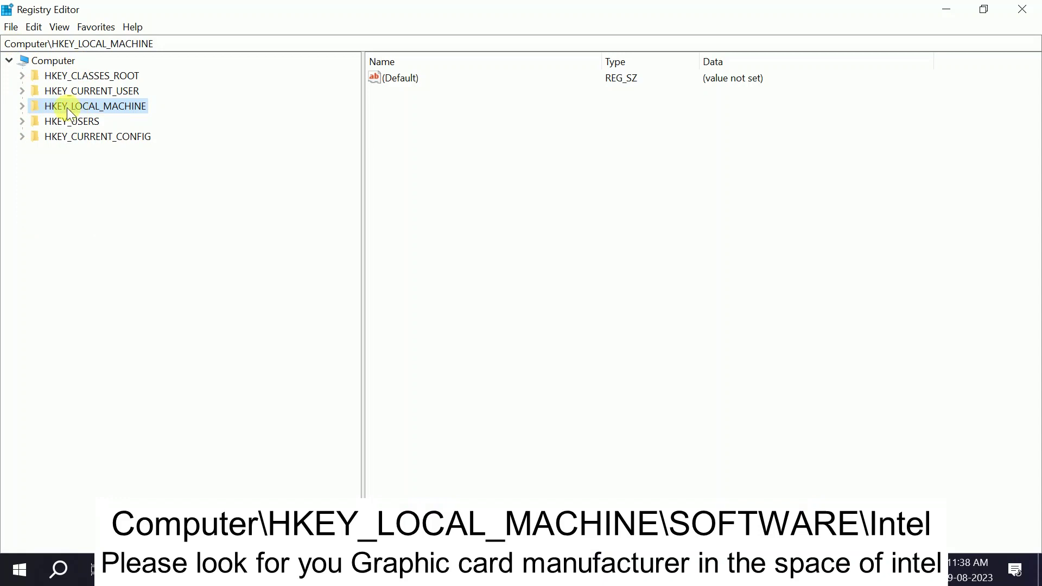
double_click(67, 108)
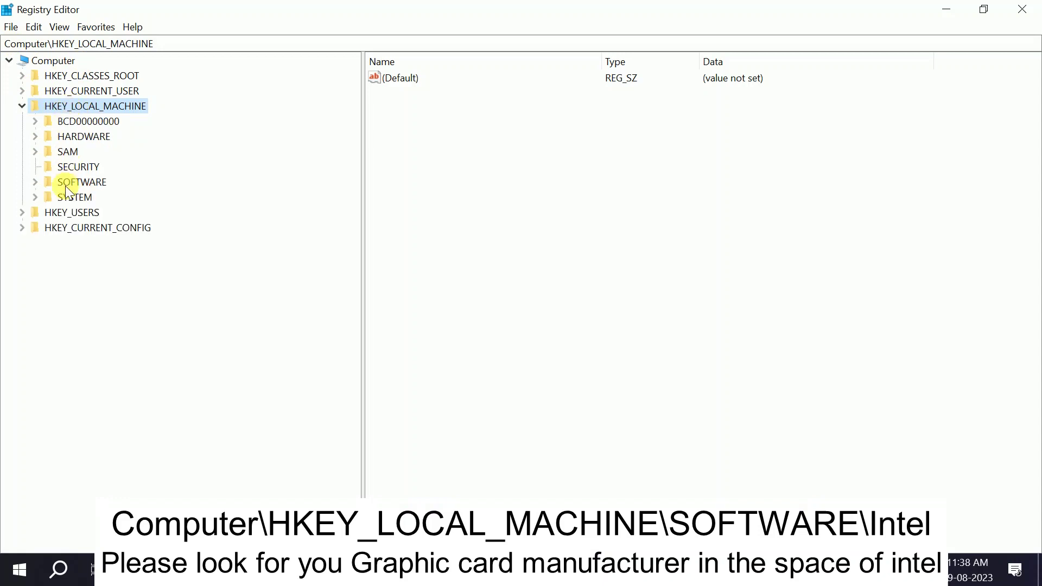
double_click(69, 183)
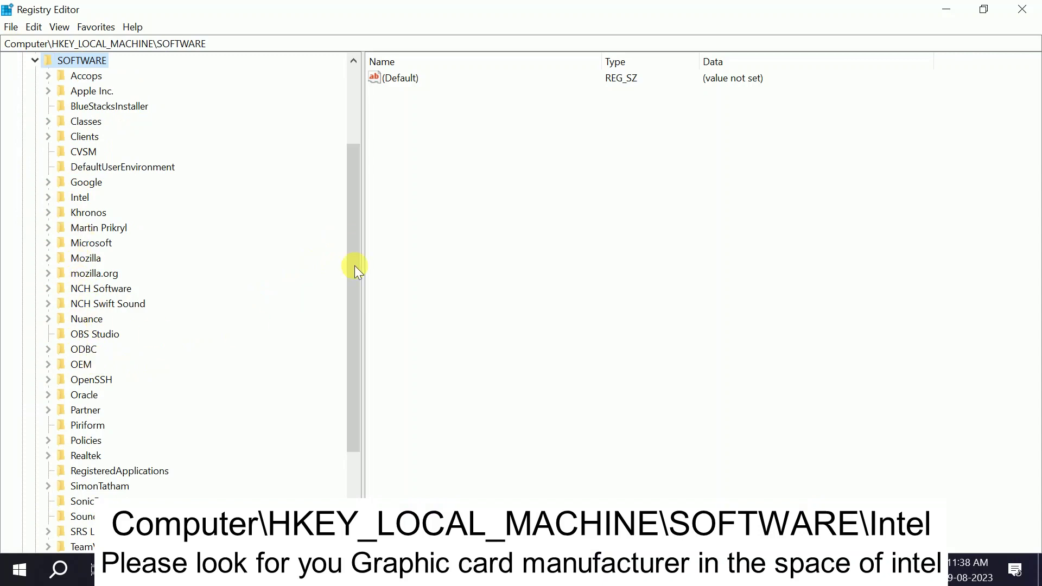
left_click_drag(354, 243, 360, 239)
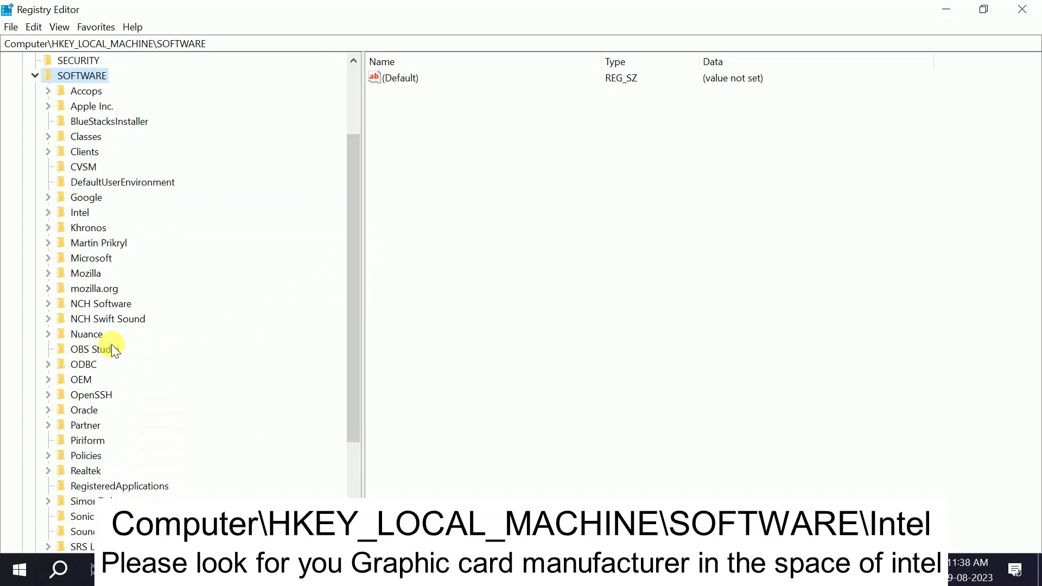
double_click(76, 213)
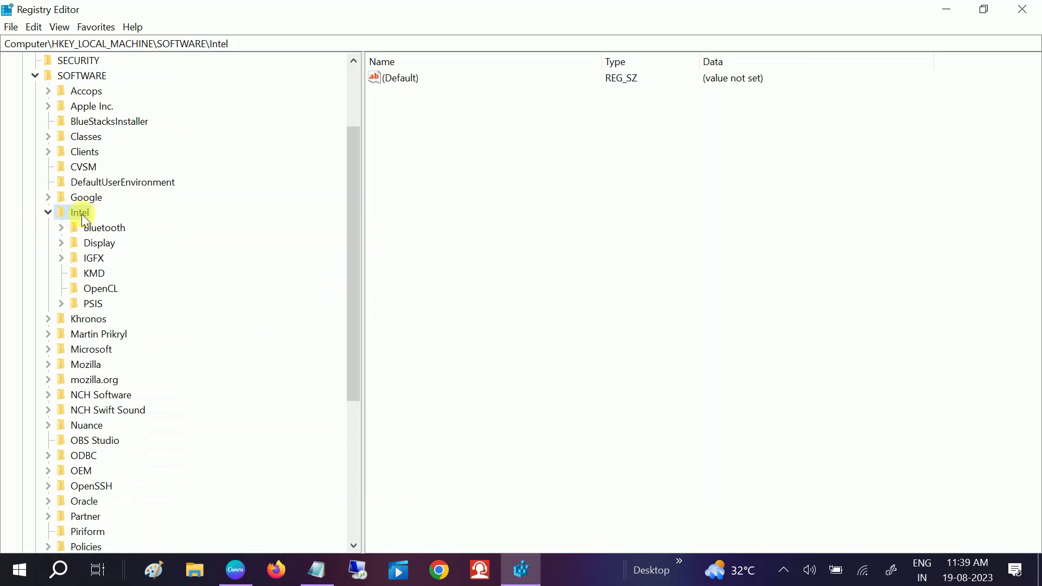
- Create a key named GMM under Intel, fixing a typo, and select it
right_click(82, 215)
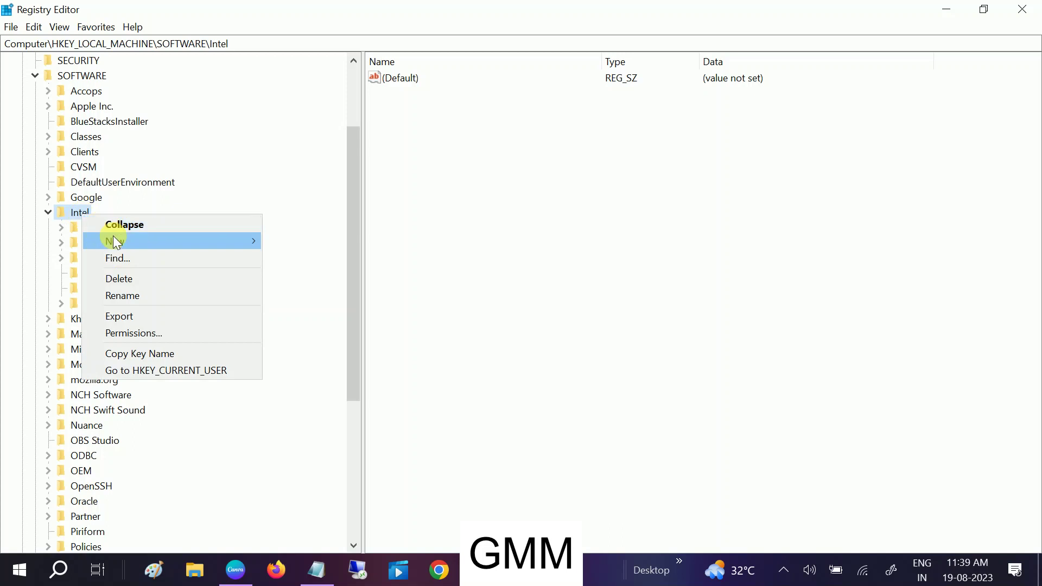
mouse_move(115, 241)
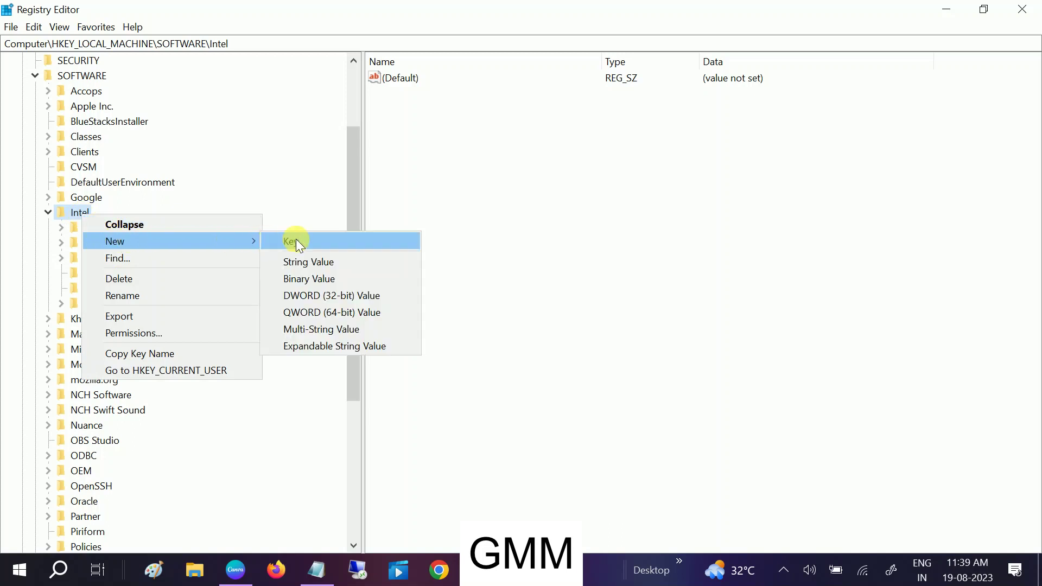
left_click(295, 241)
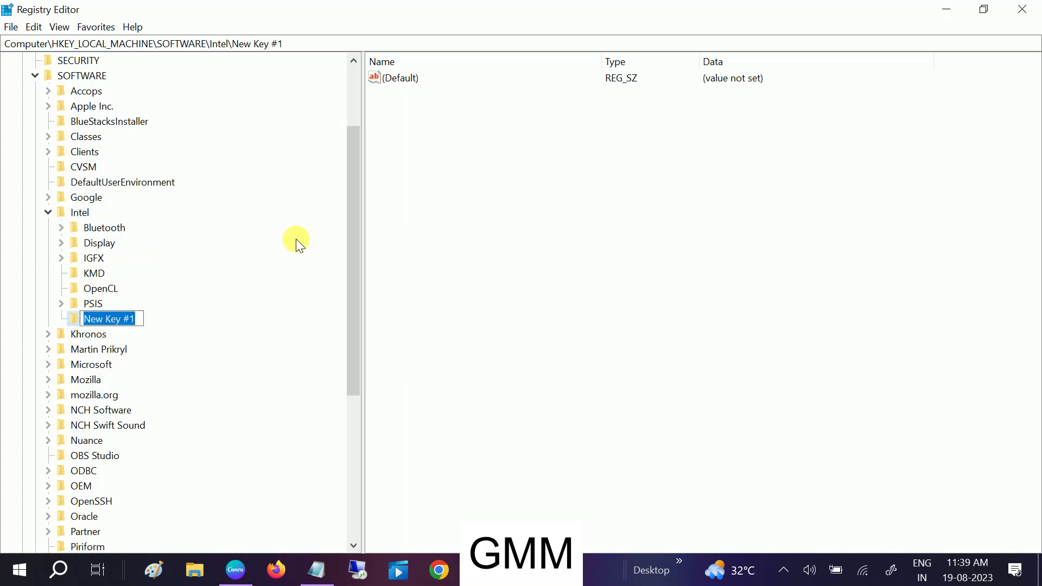
type("GMD")
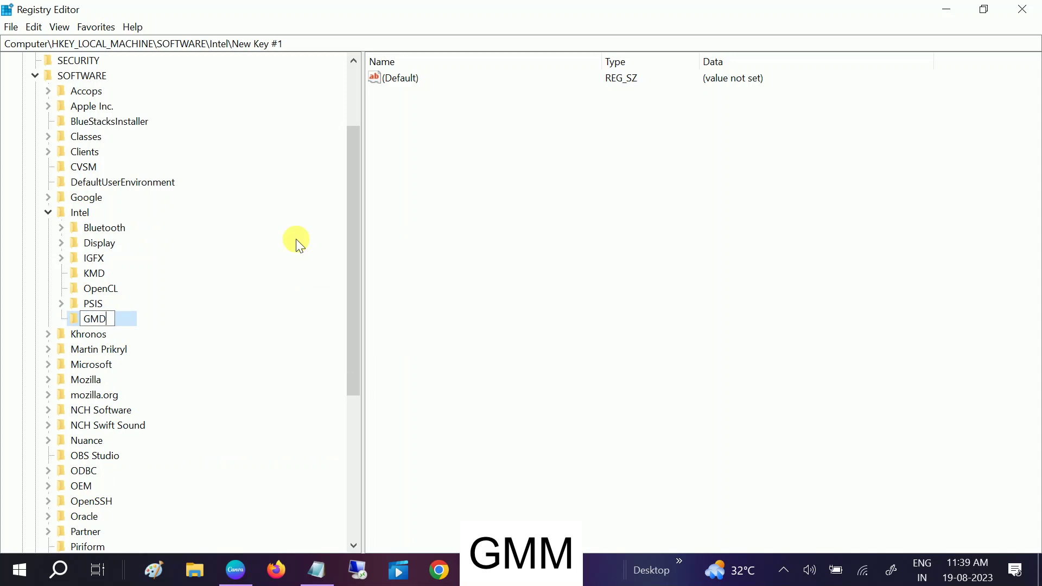
key("BackSpace")
type("M")
key("Return")
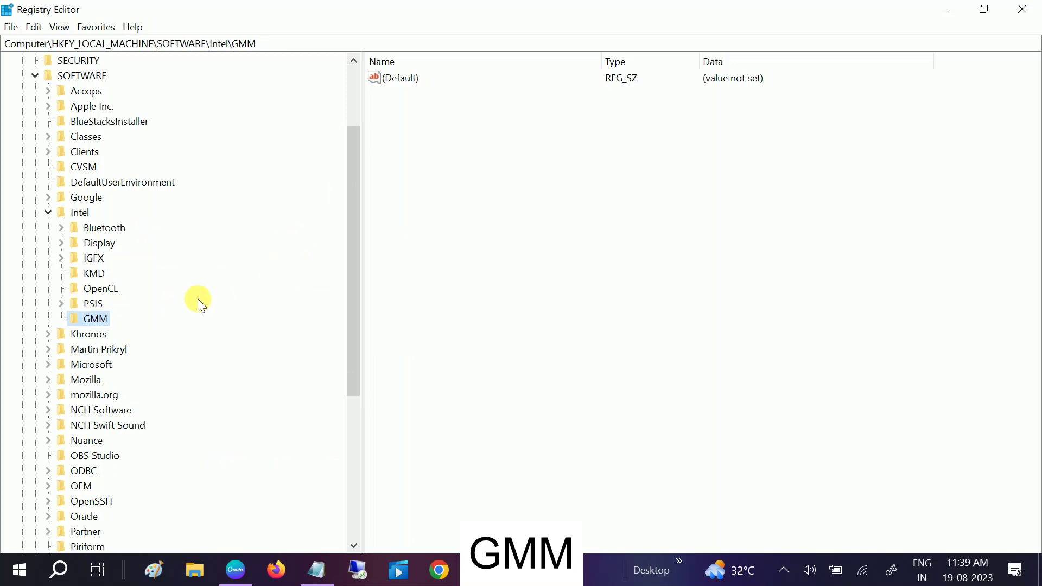
left_click(92, 304)
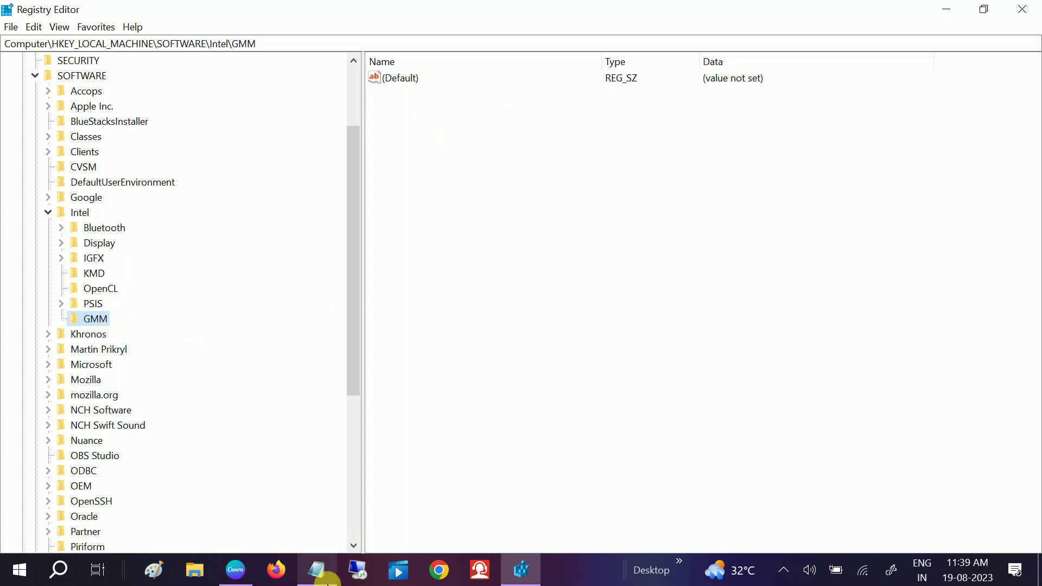
left_click(325, 580)
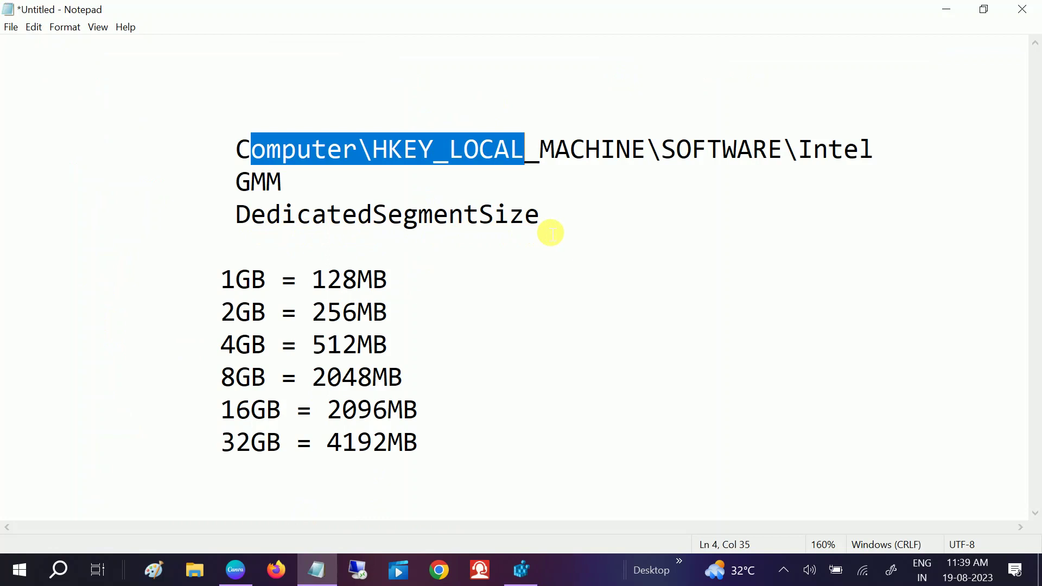
- Create a new DWORD in GMM and name it DedicatedSegmentSize, completing the name via rename
left_click(947, 10)
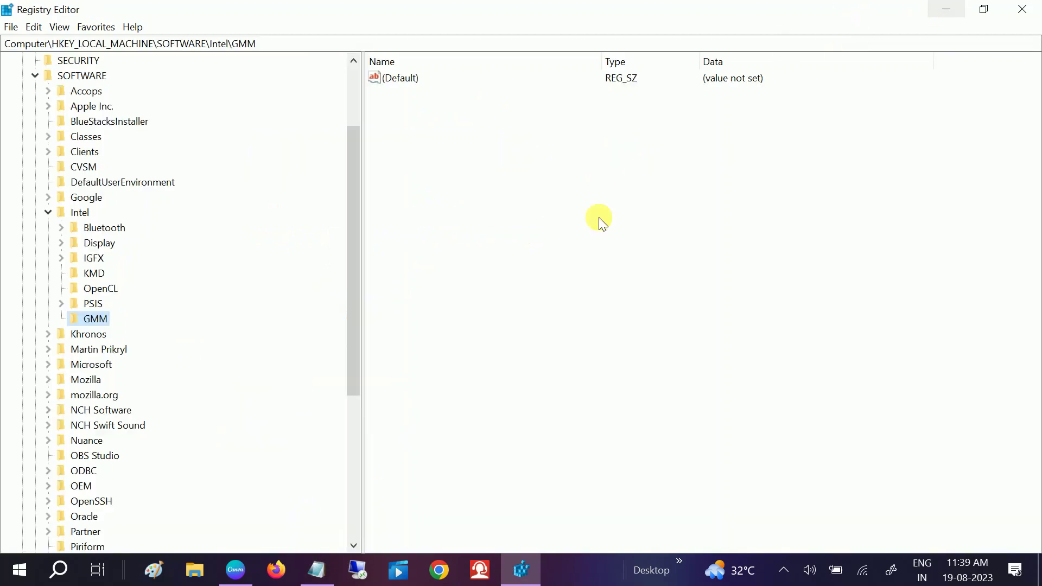
right_click(452, 155)
mouse_move(486, 160)
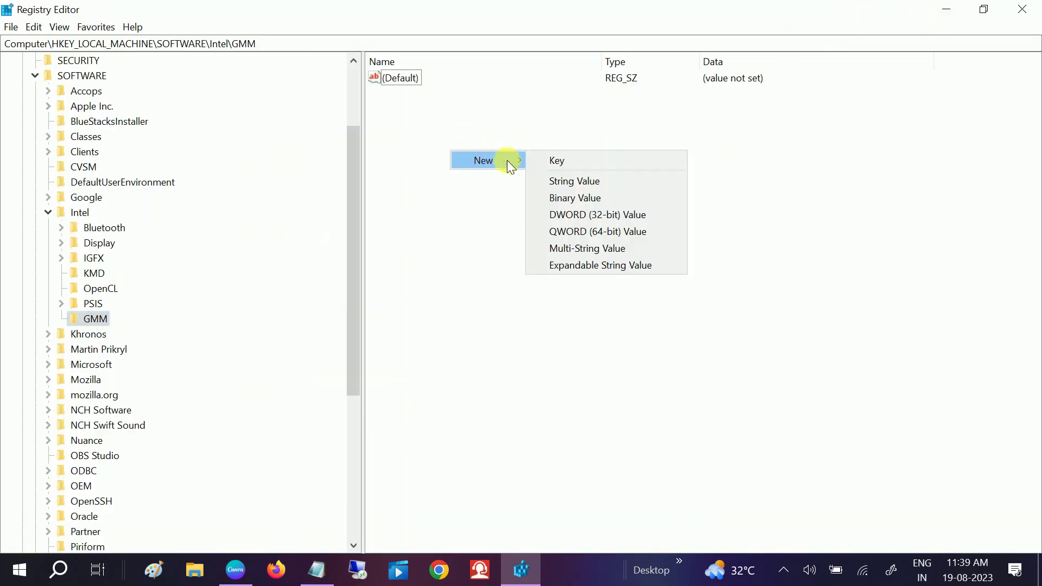
left_click(591, 216)
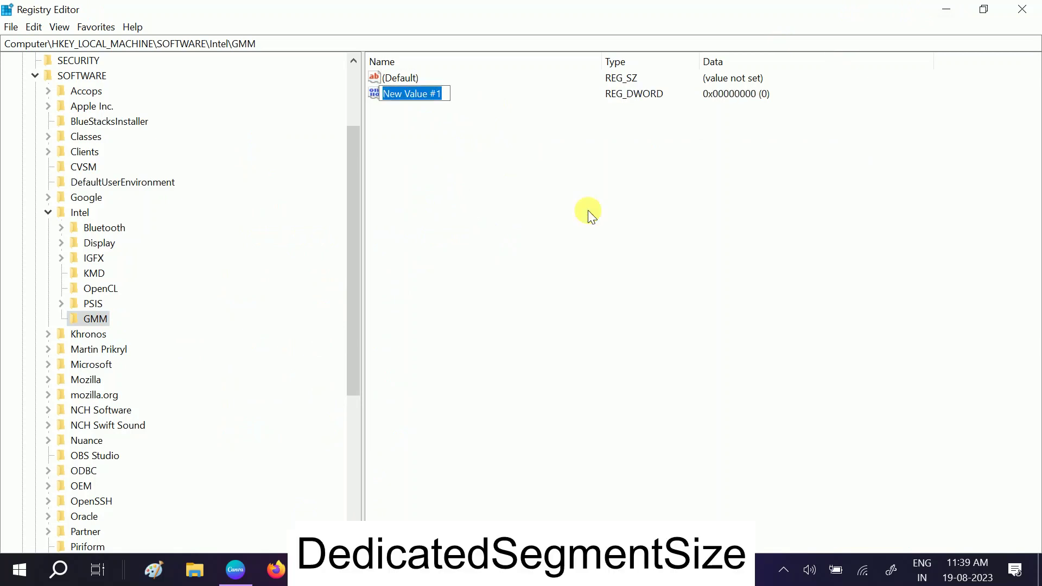
type("De")
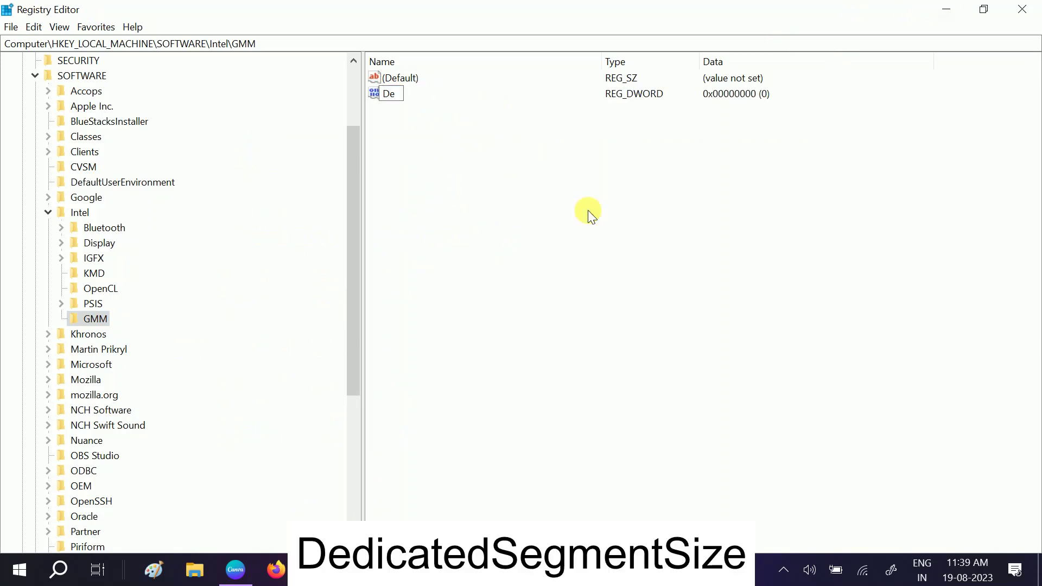
type("dicate")
type("dSe")
type("g")
type("me")
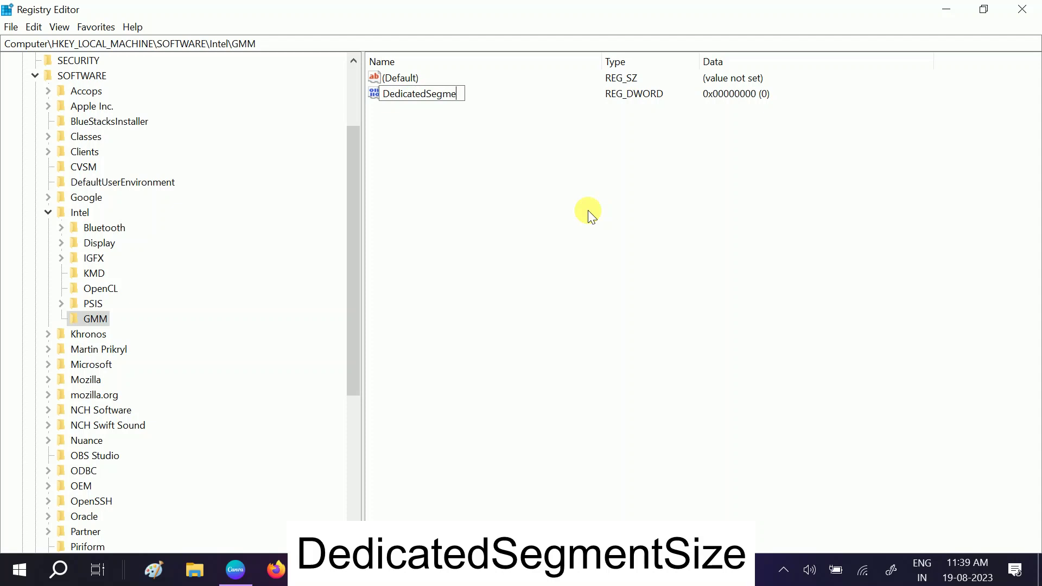
key("Return")
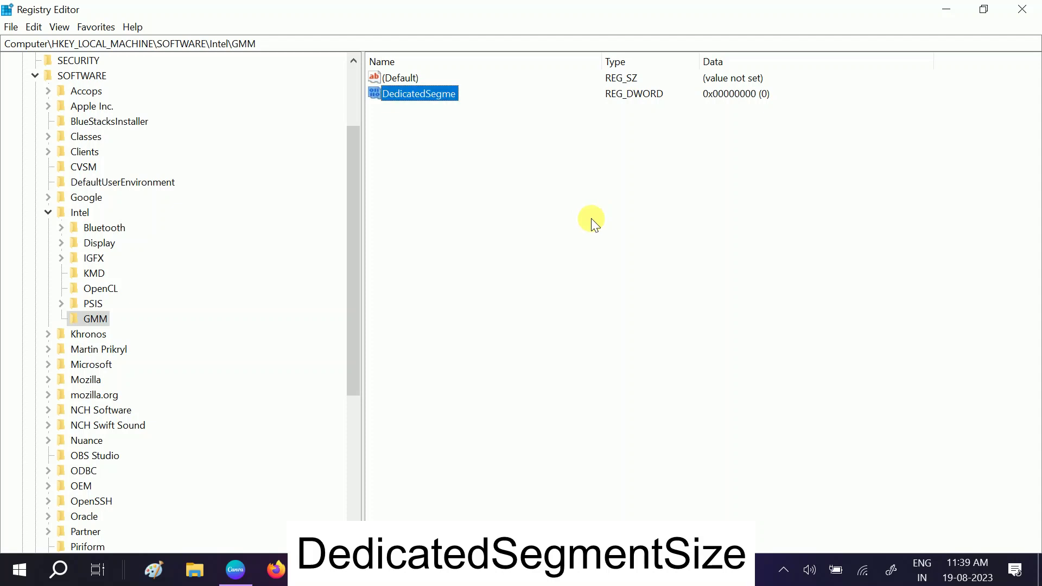
right_click(438, 89)
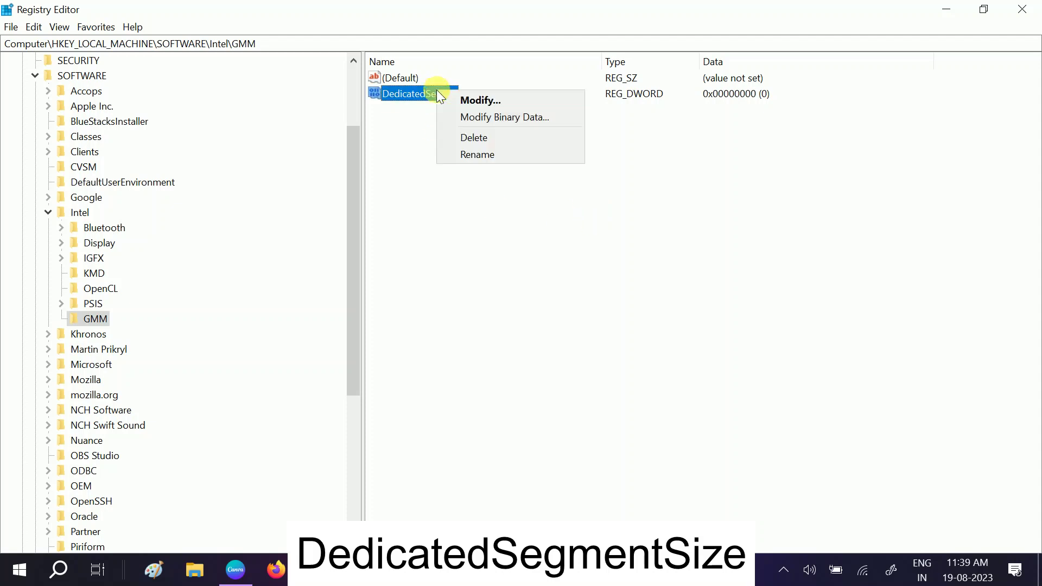
left_click(472, 153)
key("End")
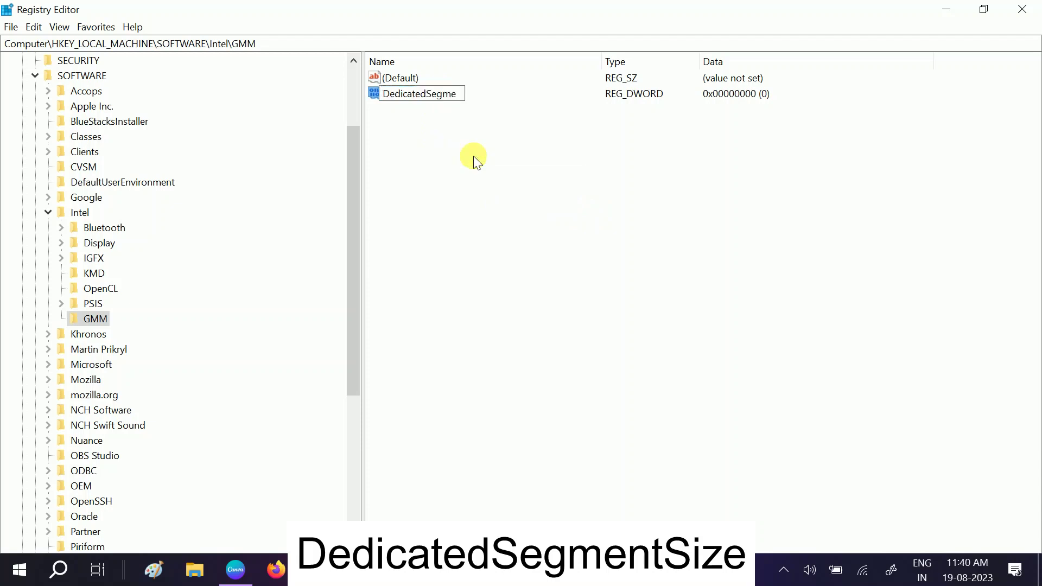
type("nt")
type("S")
type("ize")
key("Return")
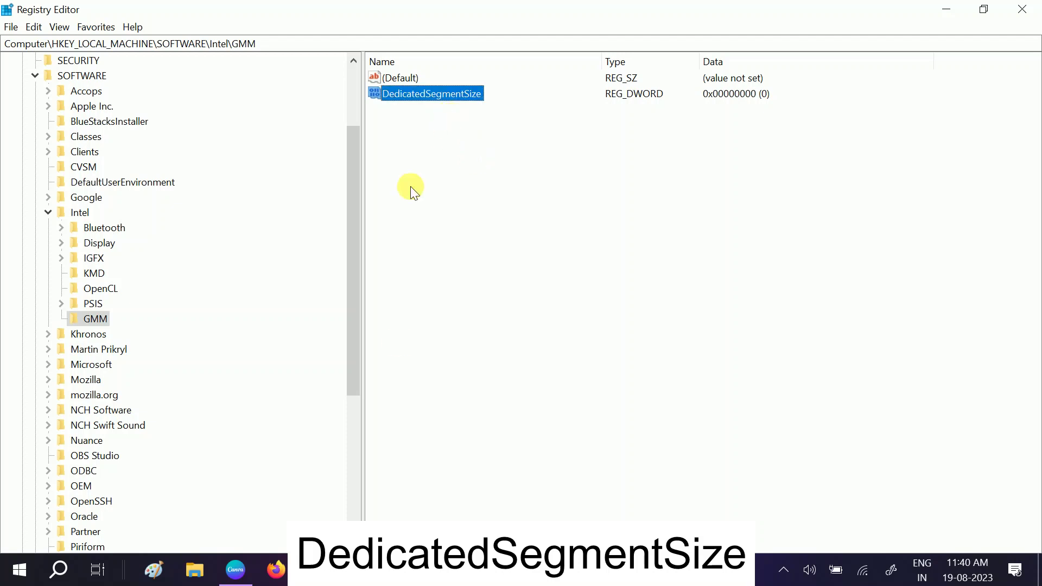
- Check the value name against the notes, then open DedicatedSegmentSize's Edit DWORD dialog
key("alt+Tab")
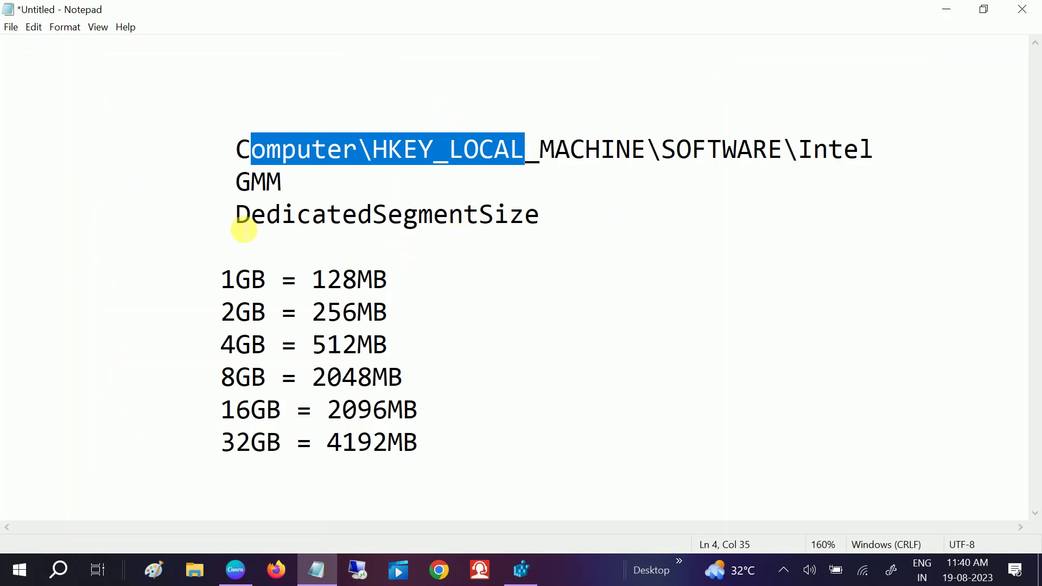
left_click_drag(237, 220, 544, 217)
left_click(947, 9)
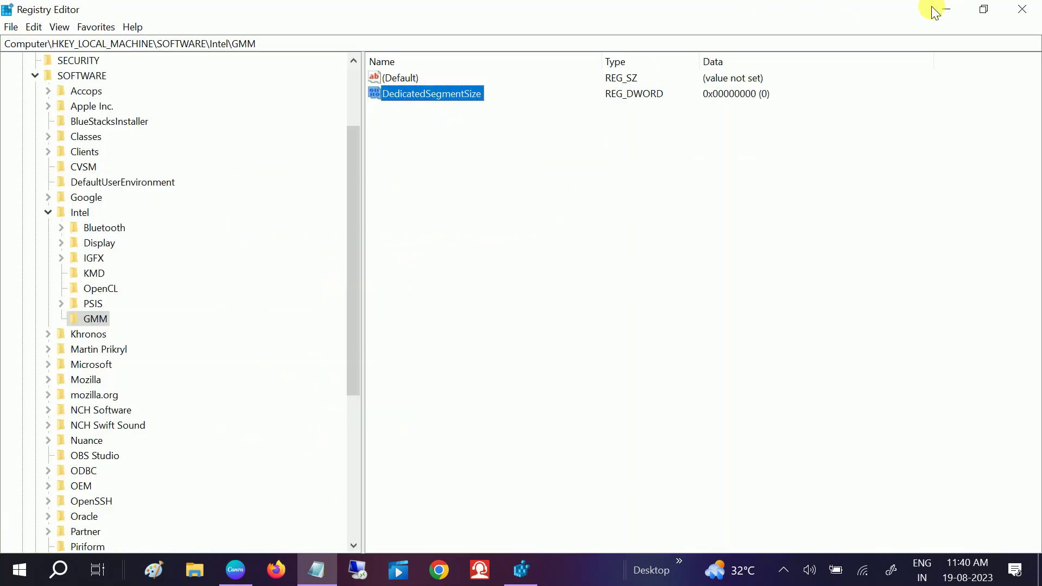
double_click(453, 96)
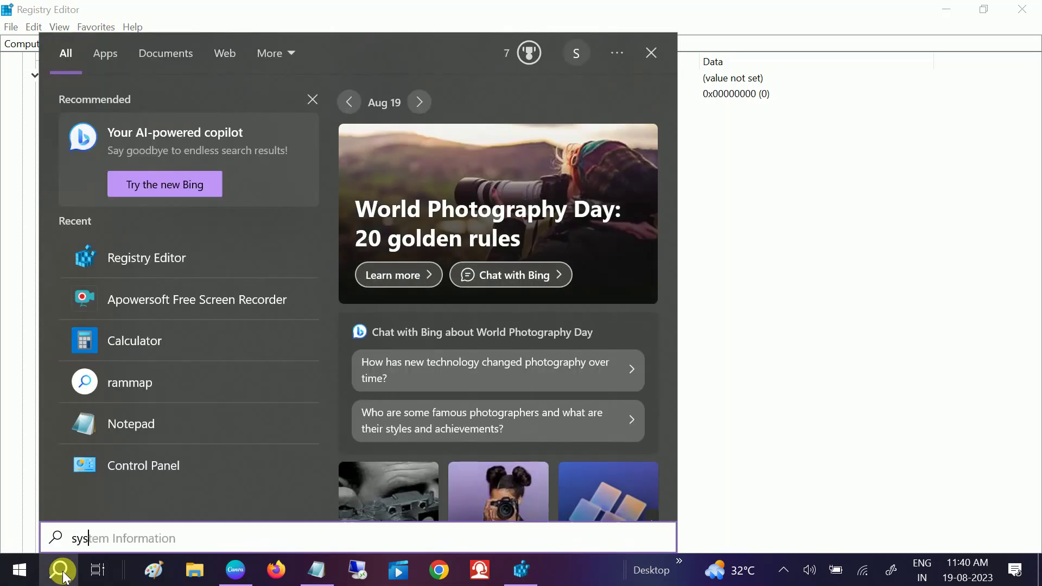
- Launch System Information and find Installed Physical Memory (RAM) reading 4.00 GB
left_click(210, 125)
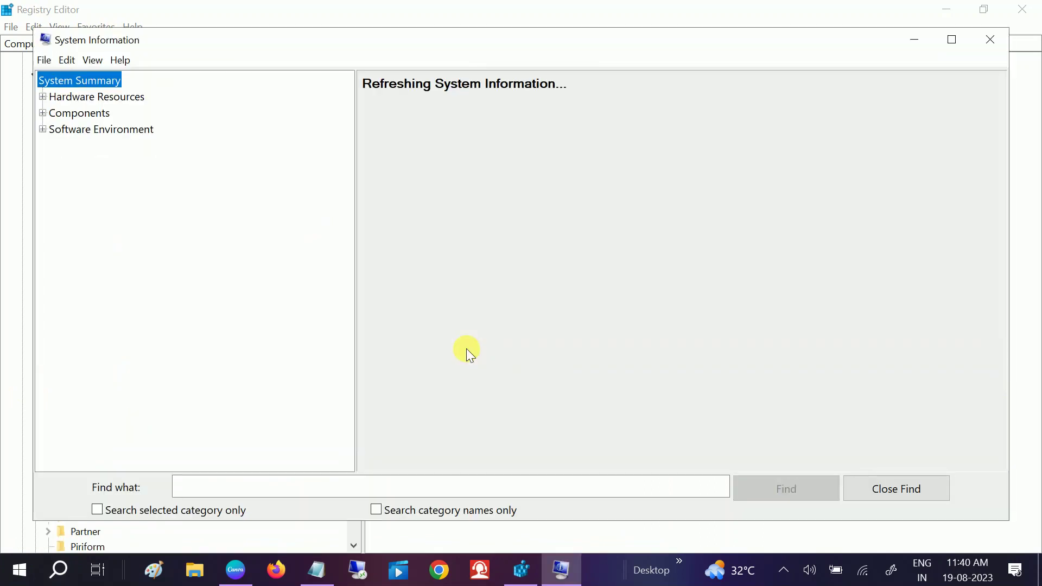
scroll(468, 352, "down", 3)
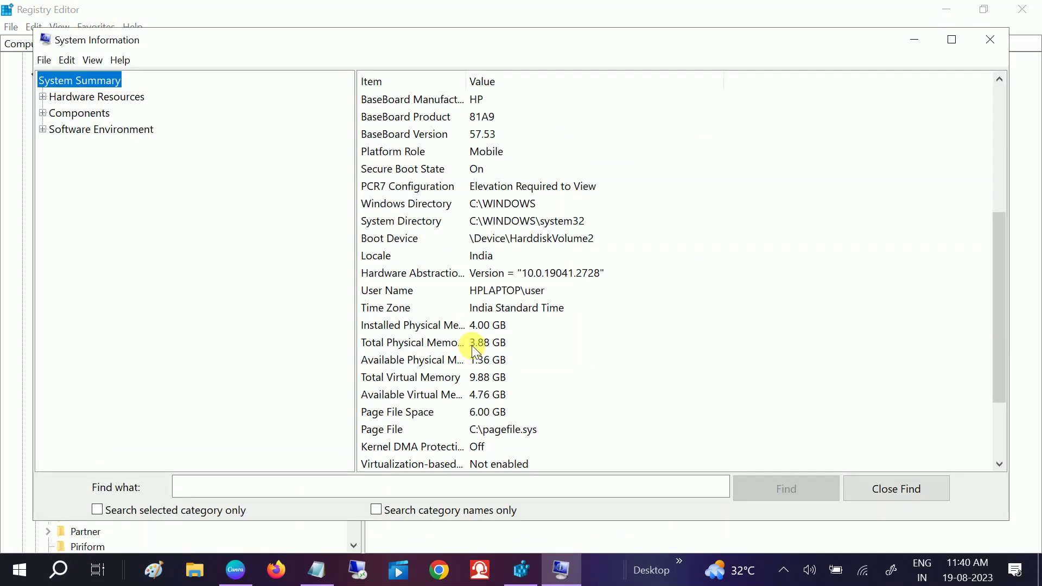
left_click(404, 327)
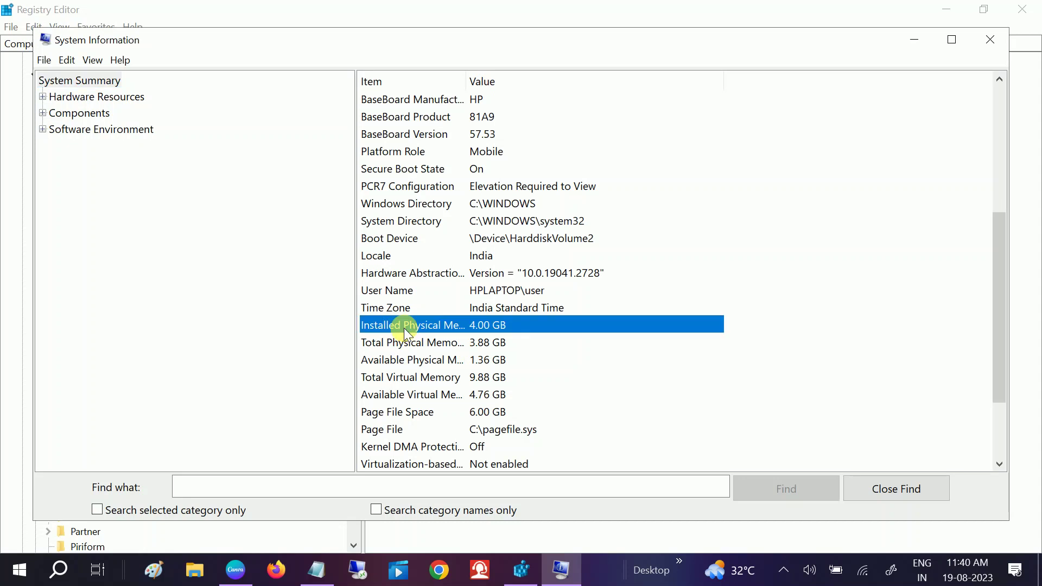
left_click_drag(477, 94, 568, 93)
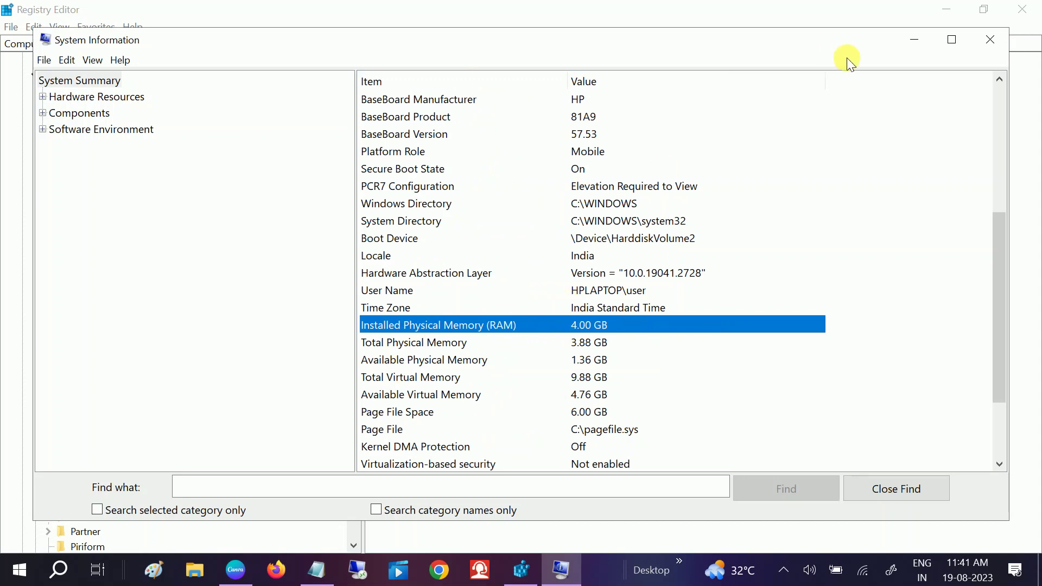
- Confirm in the notes that 4 GB of RAM corresponds to 512 MB
left_click(915, 40)
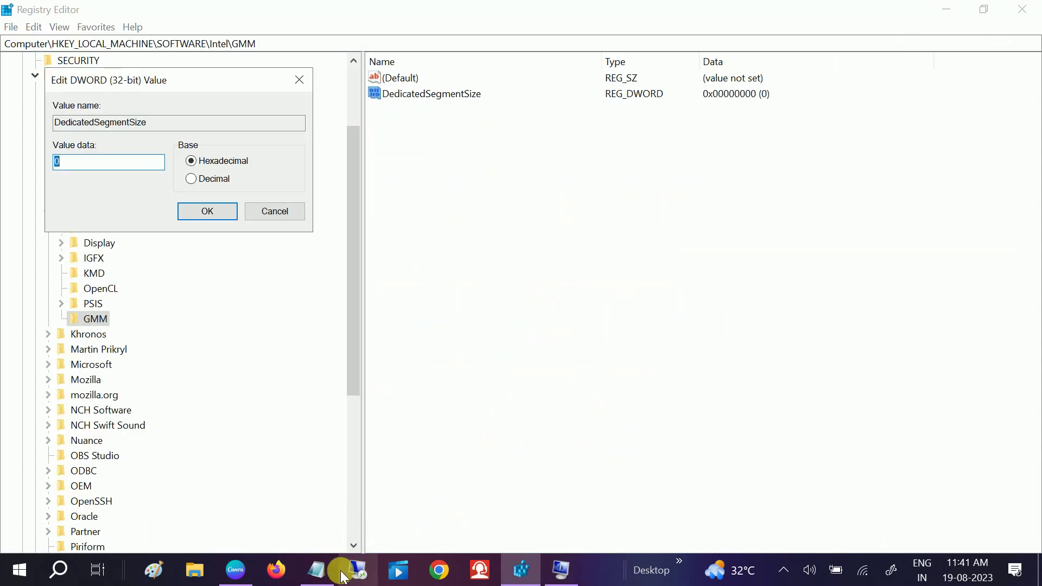
left_click(317, 570)
left_click_drag(314, 352, 406, 350)
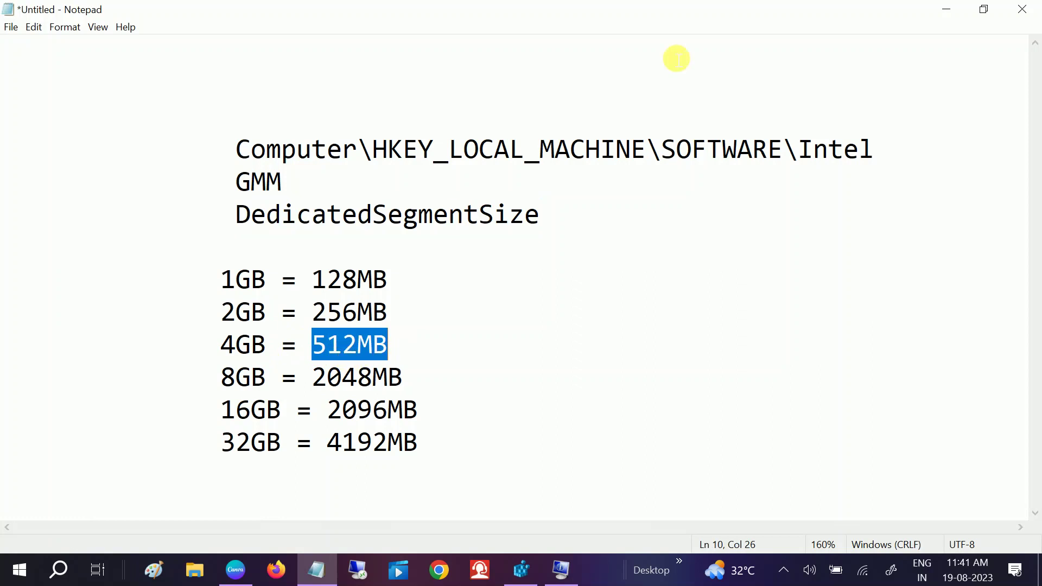
left_click(944, 10)
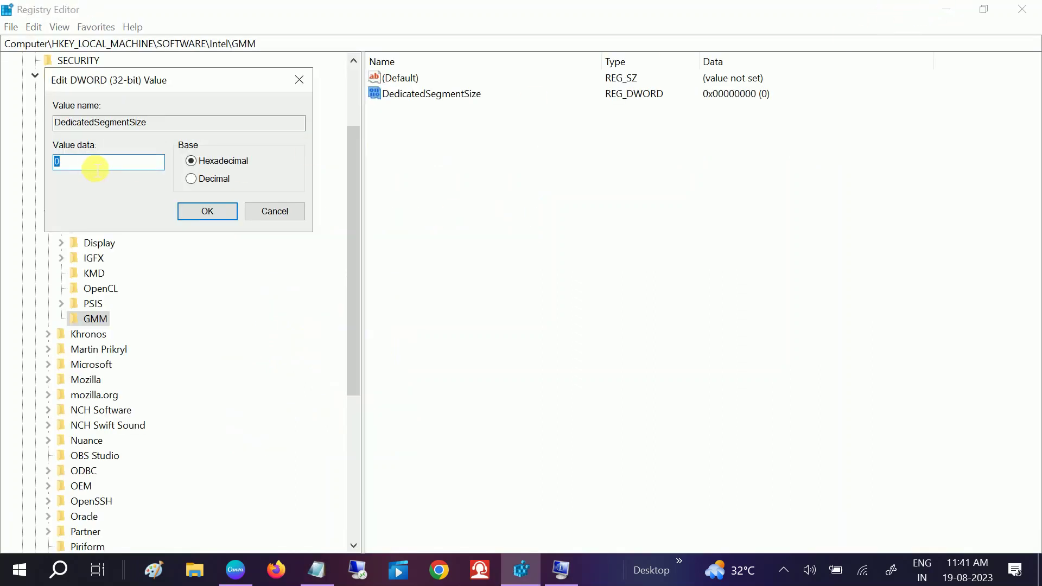
- Enter 512 as DedicatedSegmentSize's value data, verify it, and close Registry Editor
left_click_drag(93, 163, 54, 162)
type("512")
left_click(85, 161)
left_click(200, 214)
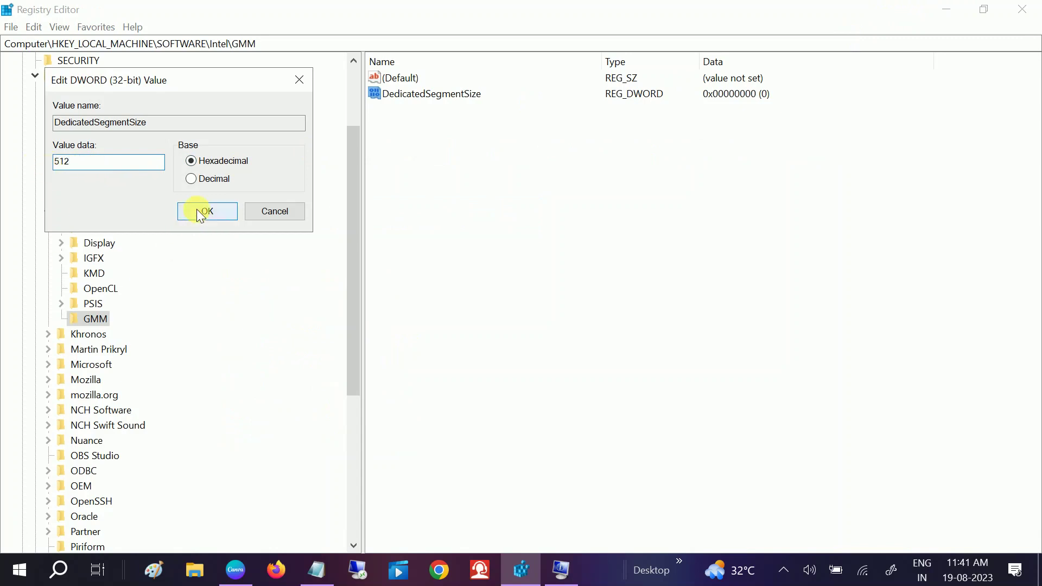
left_click(199, 215)
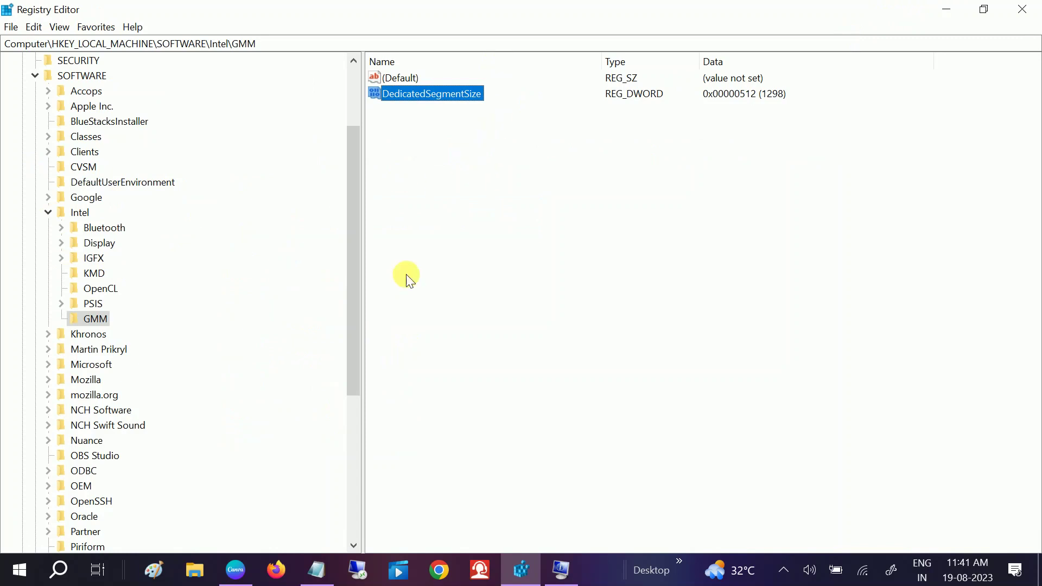
left_click(750, 98)
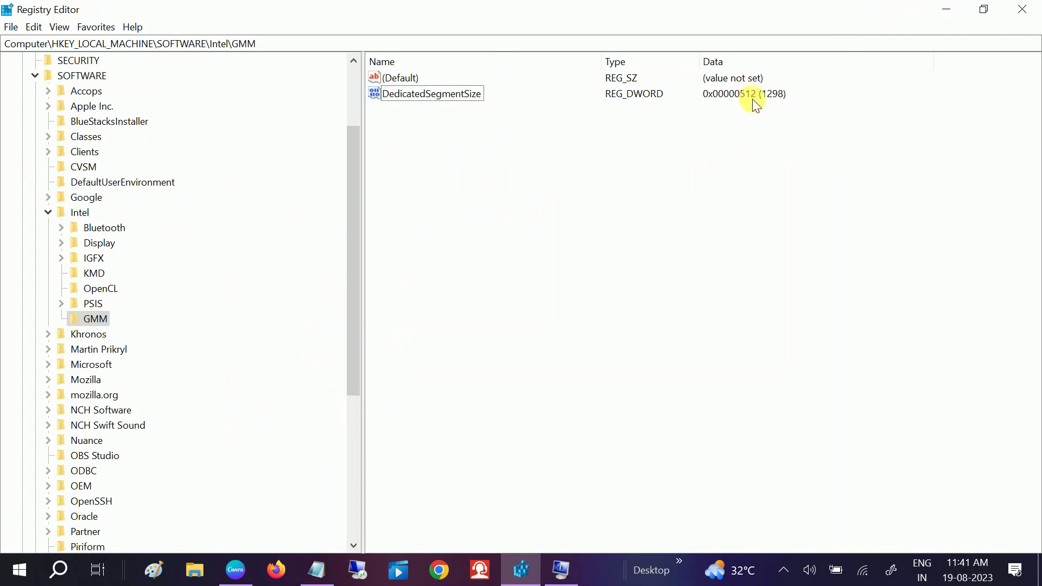
left_click(412, 97)
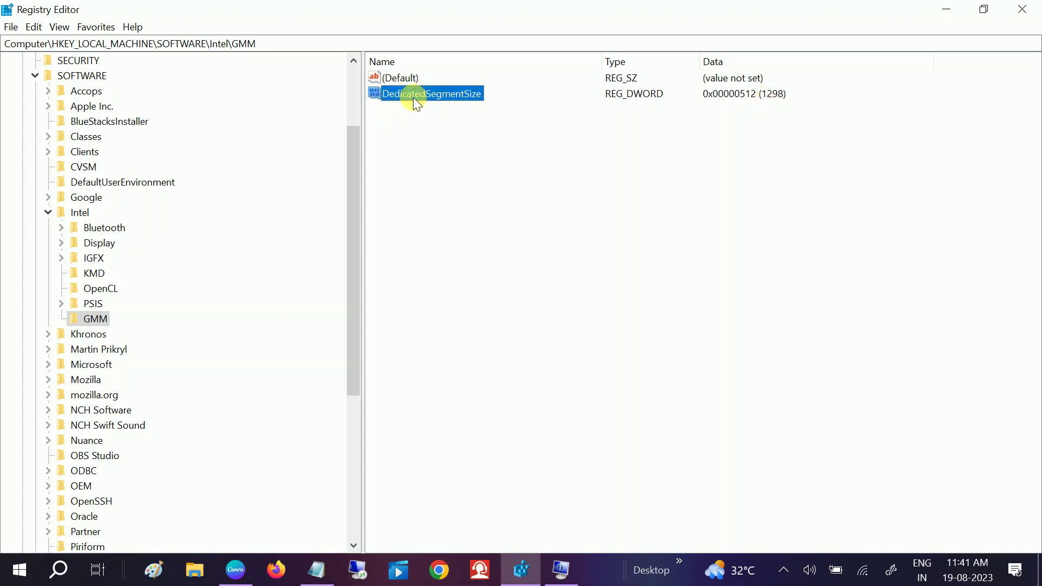
left_click(1022, 9)
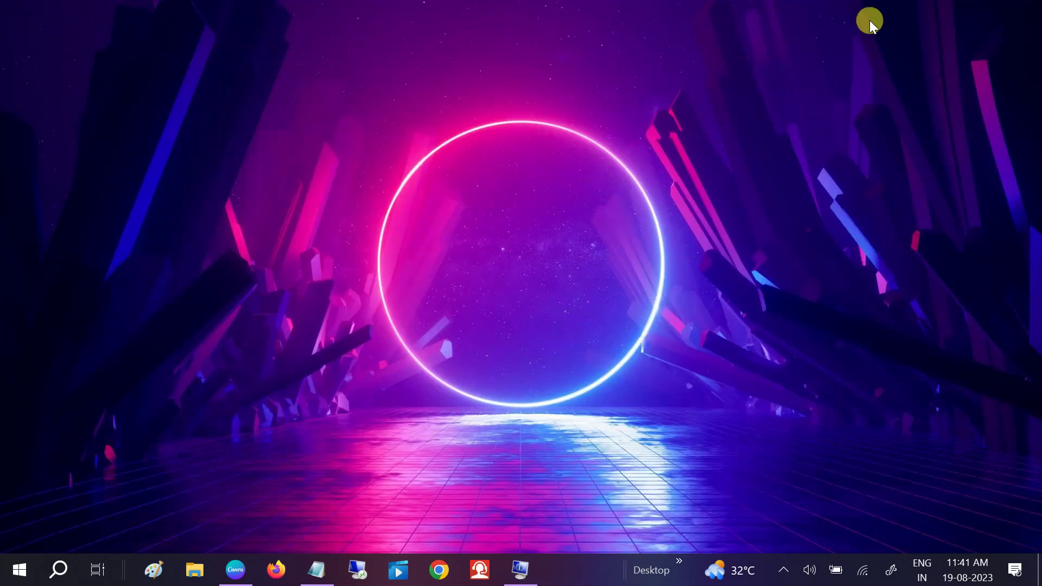
- View the Start menu power options without restarting, then search for 'devi'
left_click(20, 569)
left_click(20, 544)
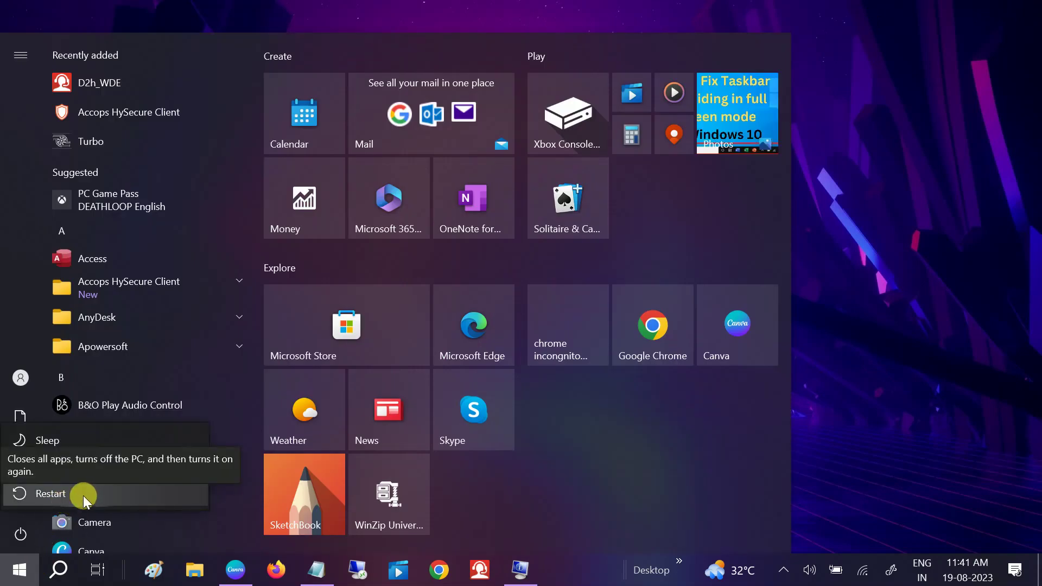
left_click(868, 242)
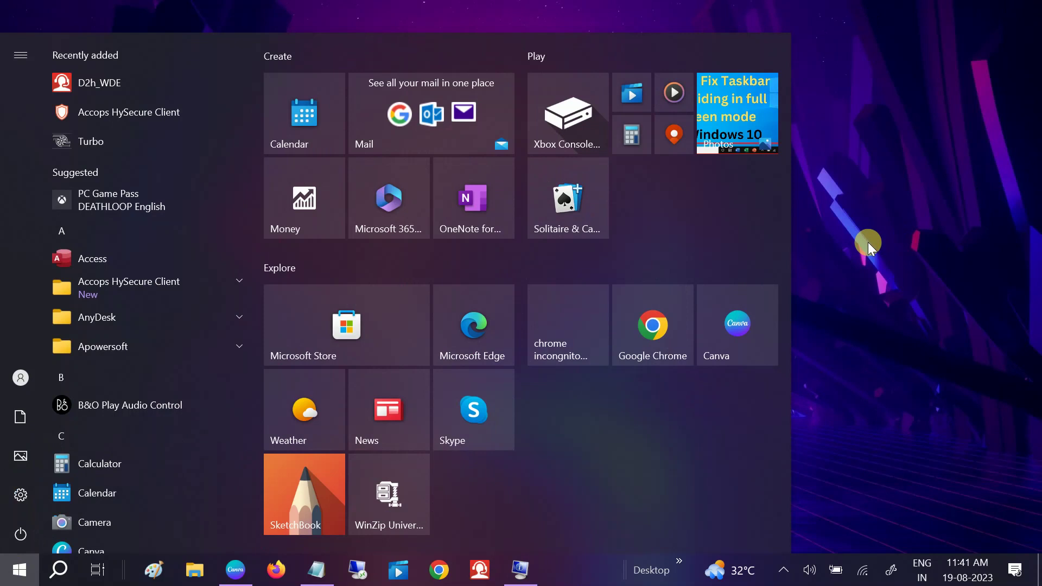
left_click(61, 571)
type("devi")
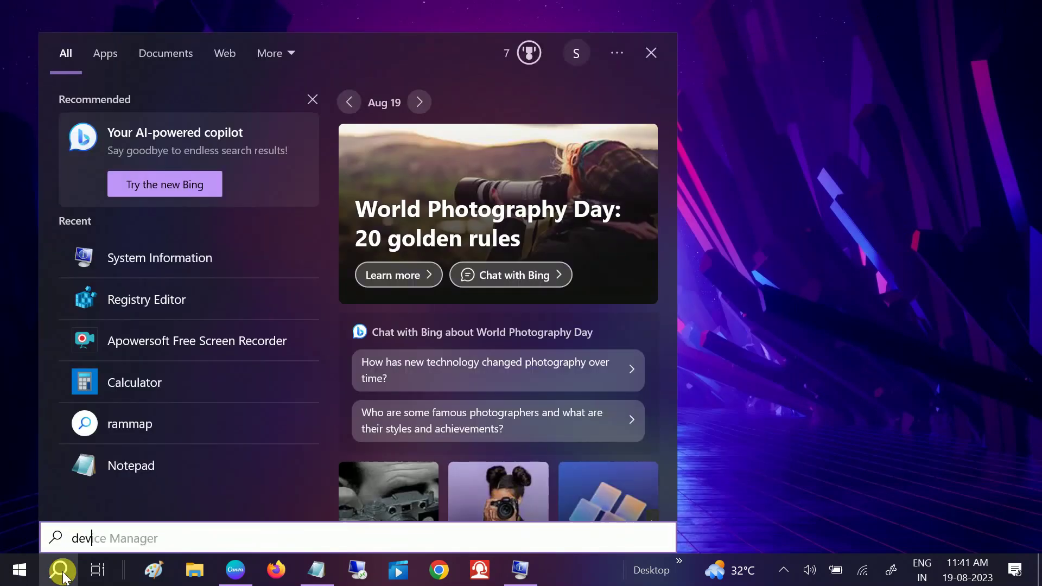
- Run an automatic driver search for Intel(R) HD Graphics 620 in Device Manager, confirming the best drivers are installed, then close it
left_click(174, 146)
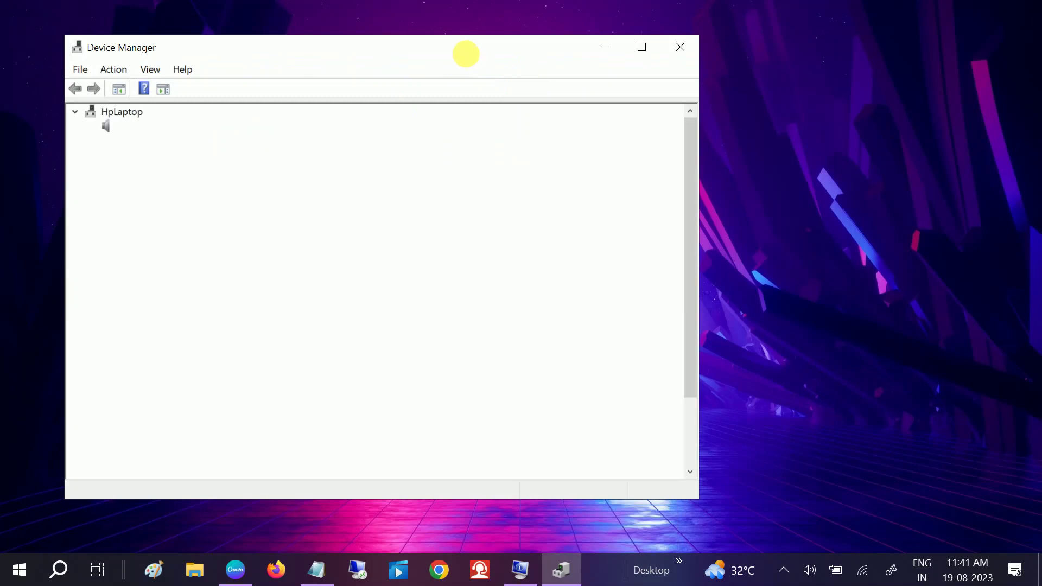
left_click_drag(421, 50, 561, 28)
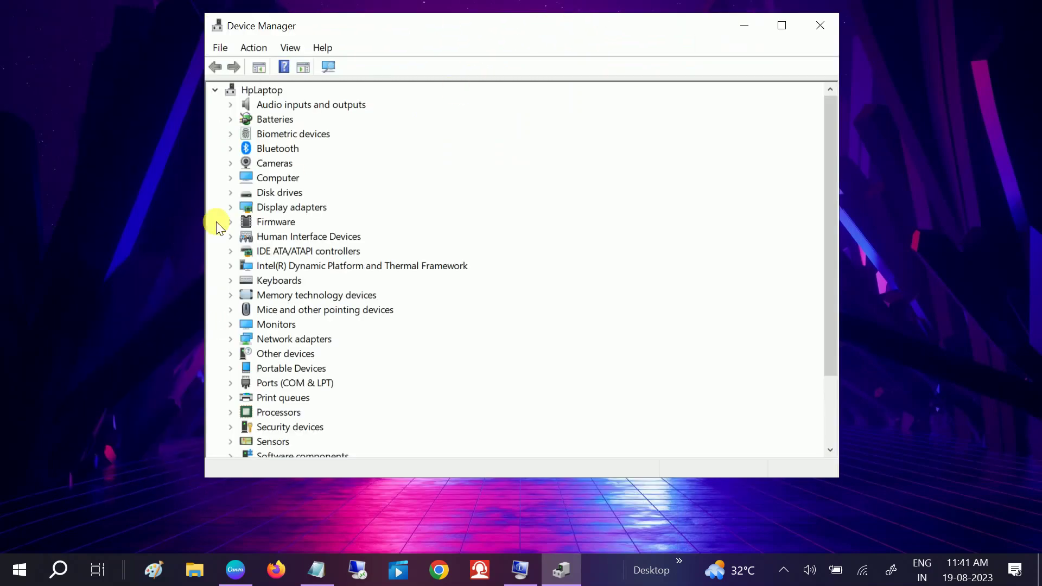
left_click(232, 207)
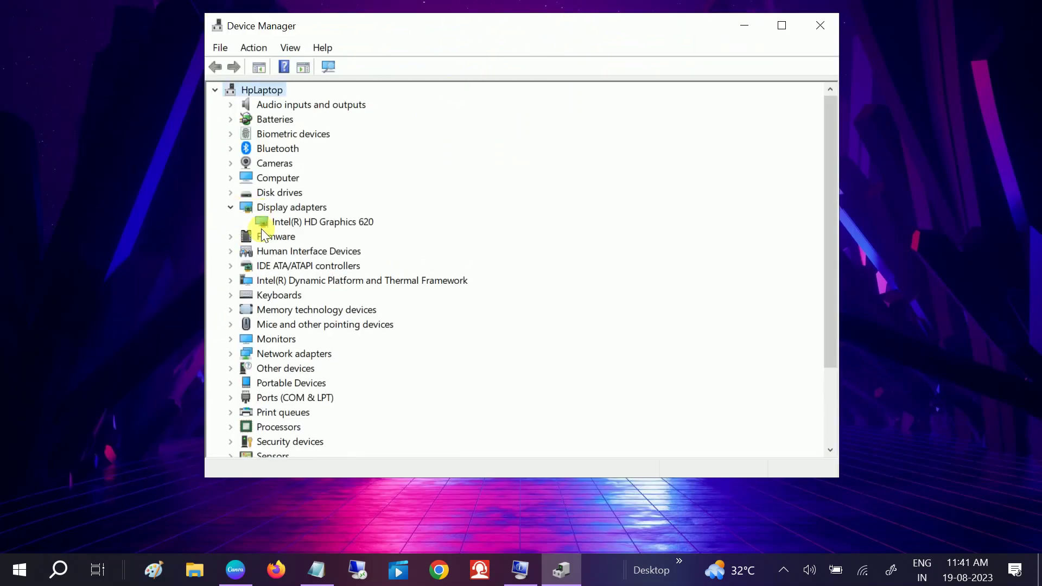
left_click(298, 223)
right_click(299, 223)
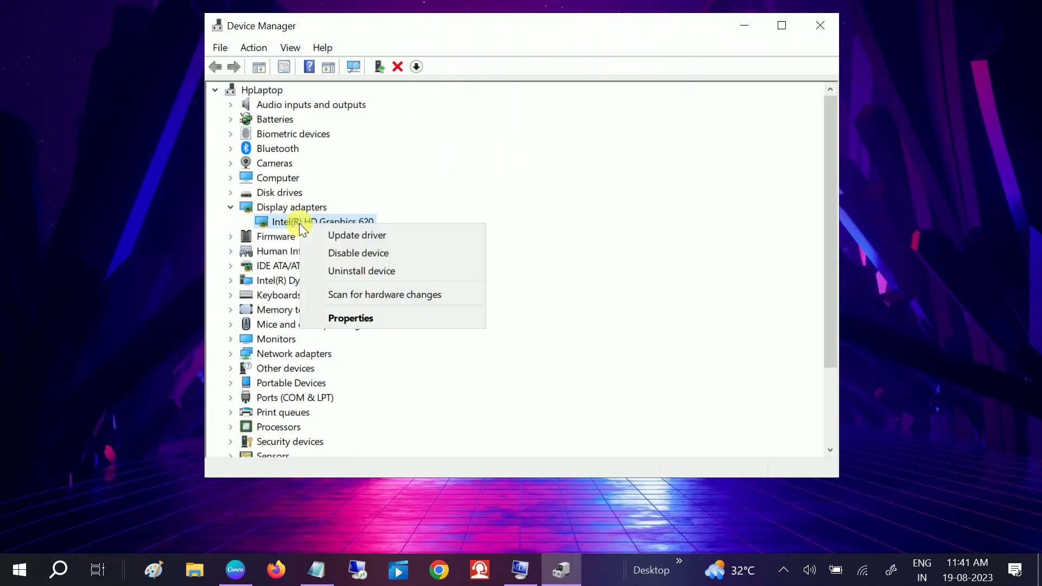
left_click(364, 234)
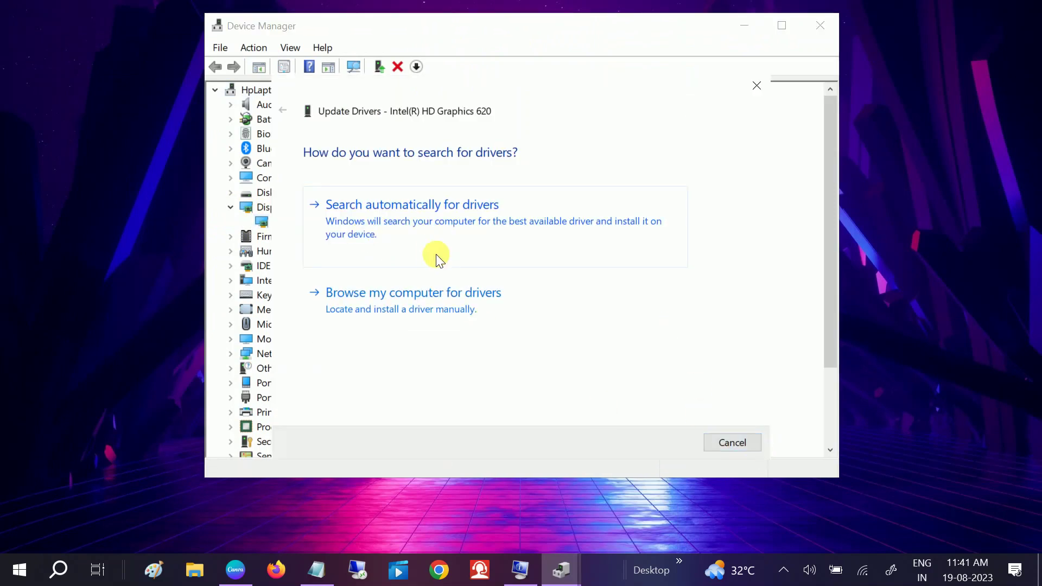
left_click(429, 244)
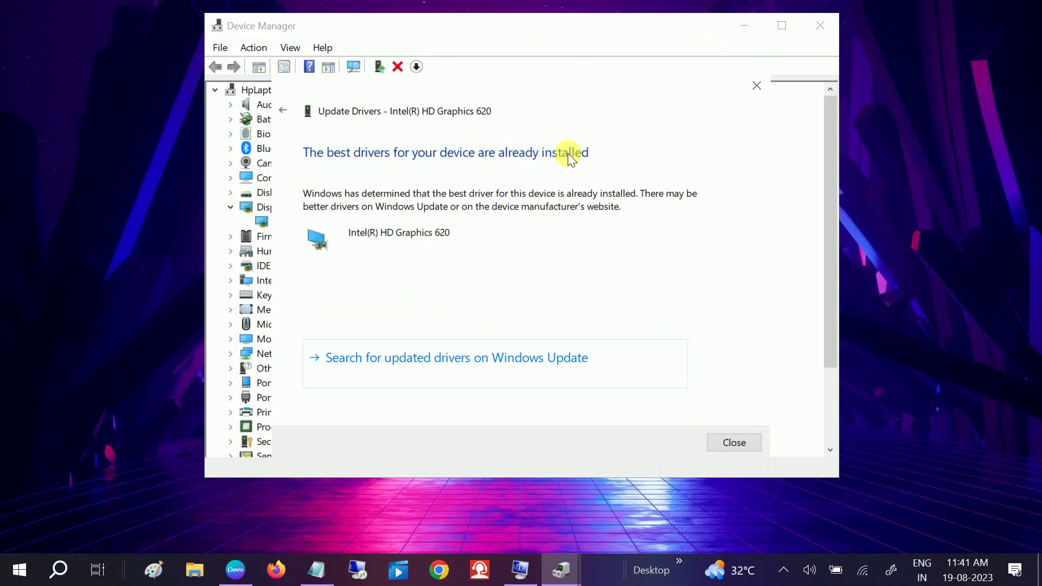
left_click(735, 441)
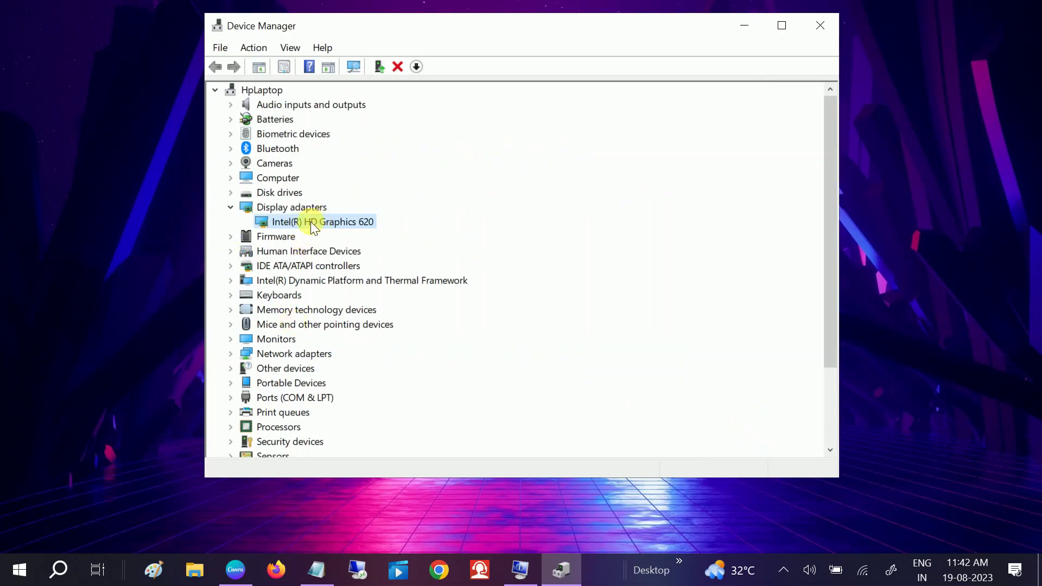
left_click(808, 29)
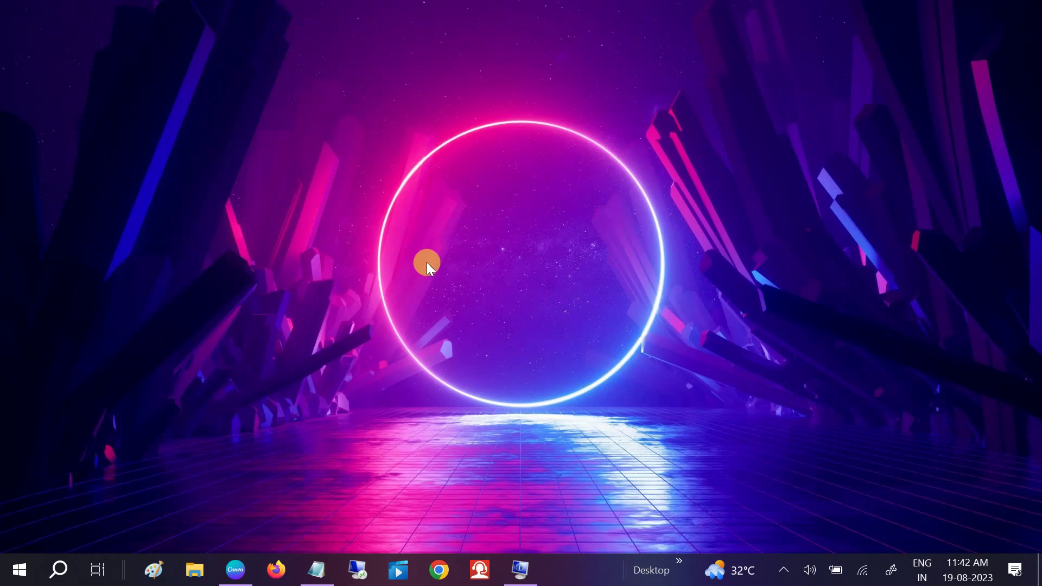